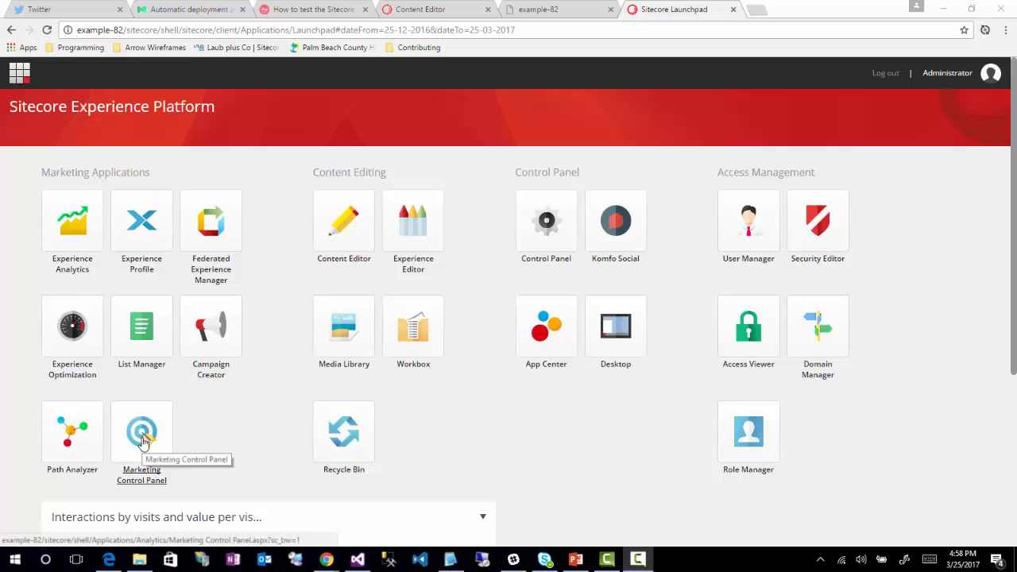
Step: Open the Marketing Control Panel and create a new profile named Content Type under Profiles
{"action": "left_click", "coordinate": [145, 437]}
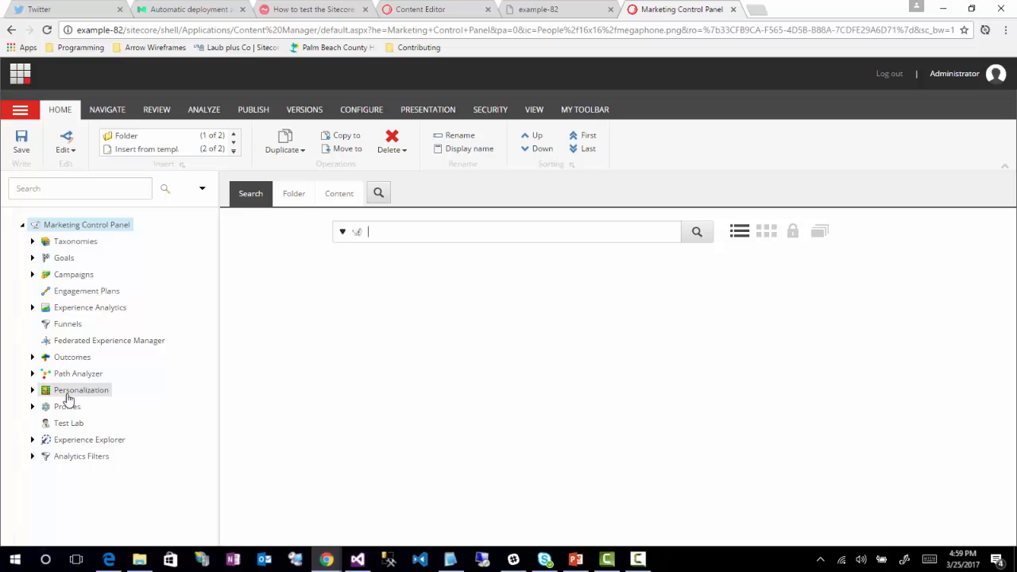
{"action": "left_click", "coordinate": [33, 406]}
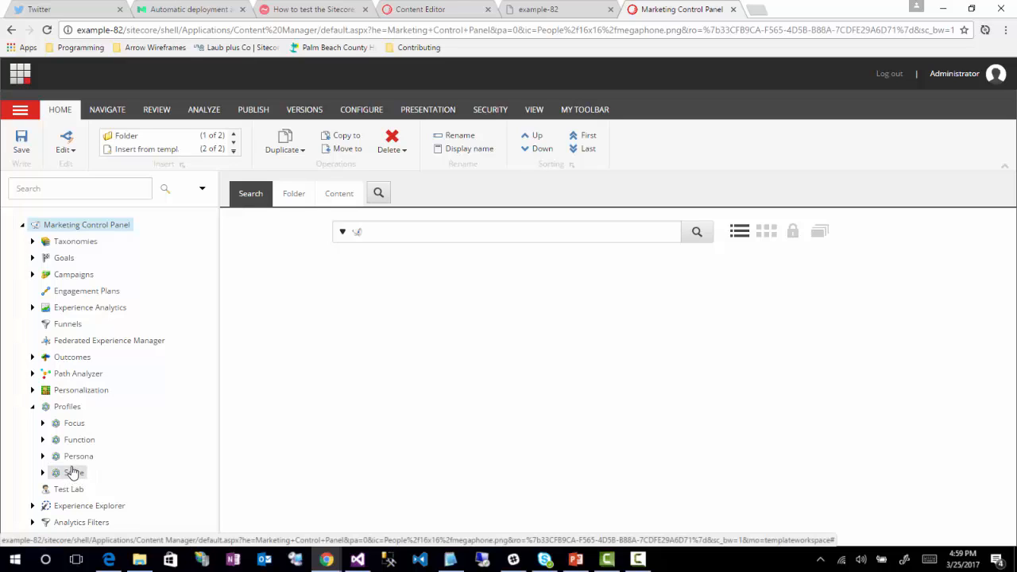
{"action": "right_click", "coordinate": [65, 410]}
{"action": "mouse_move", "coordinate": [89, 411]}
{"action": "left_click", "coordinate": [179, 429]}
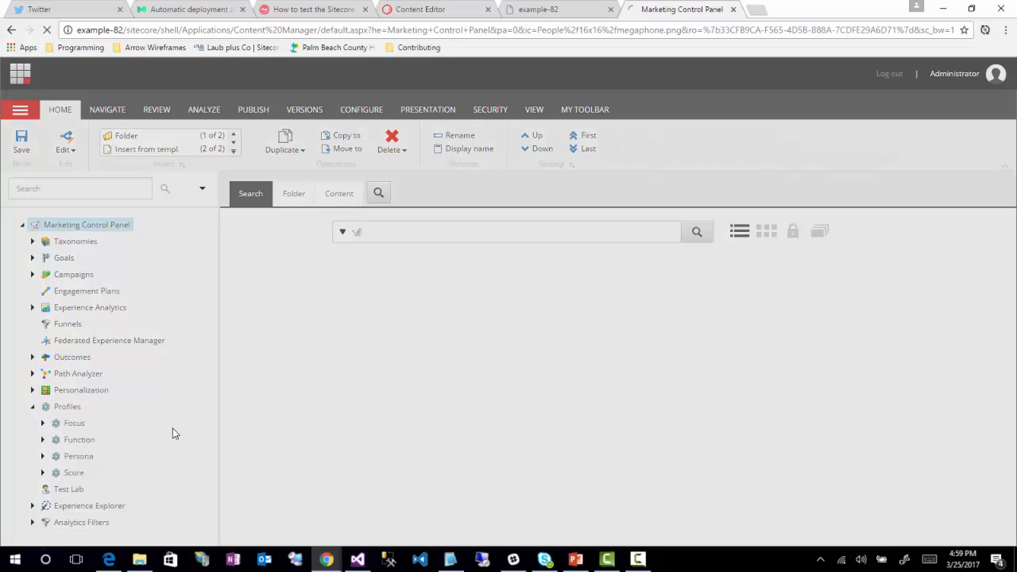
{"action": "type", "text": "Content Type"}
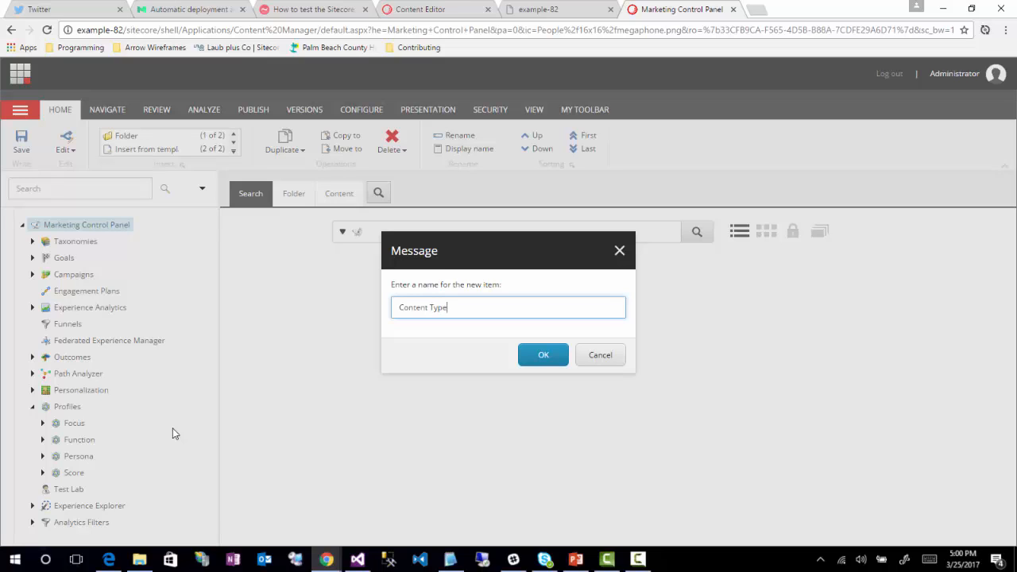
{"action": "left_click", "coordinate": [544, 359]}
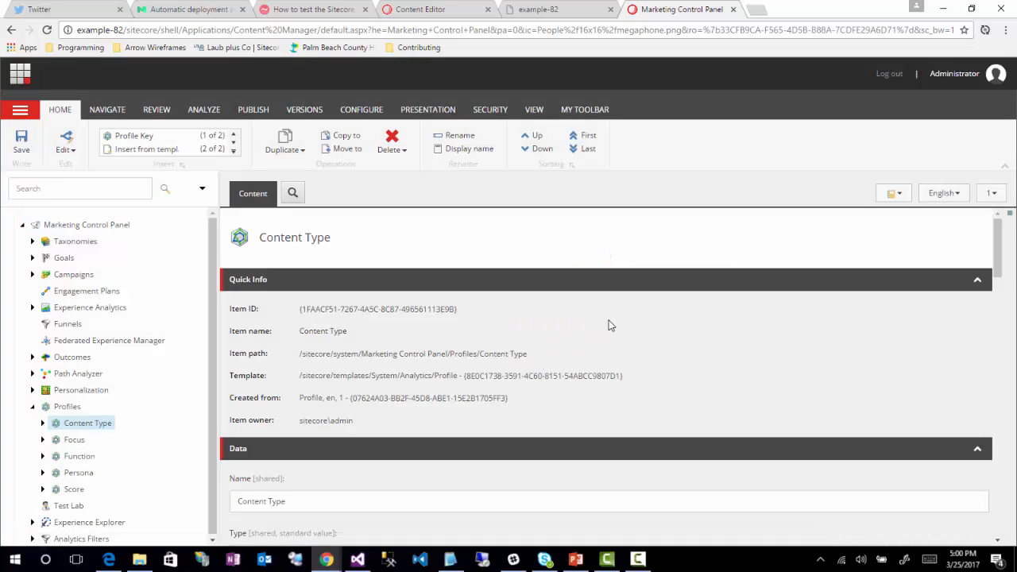
Step: Examine the Type options of the Content Type profile's data settings
{"action": "scroll", "coordinate": [623, 314], "scroll_direction": "down", "scroll_amount": 2}
{"action": "scroll", "coordinate": [623, 313], "scroll_direction": "down", "scroll_amount": 1}
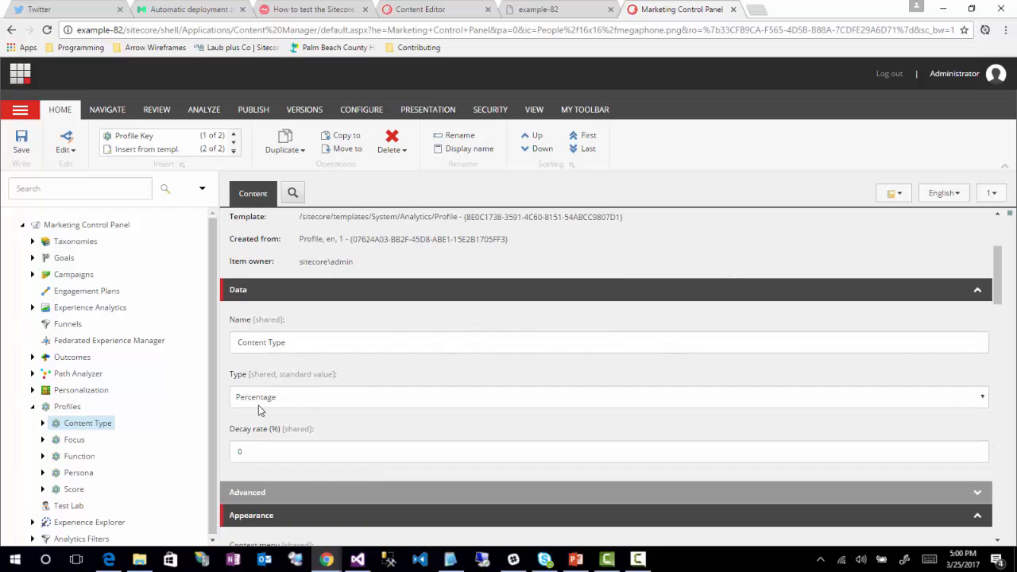
{"action": "left_click", "coordinate": [283, 402]}
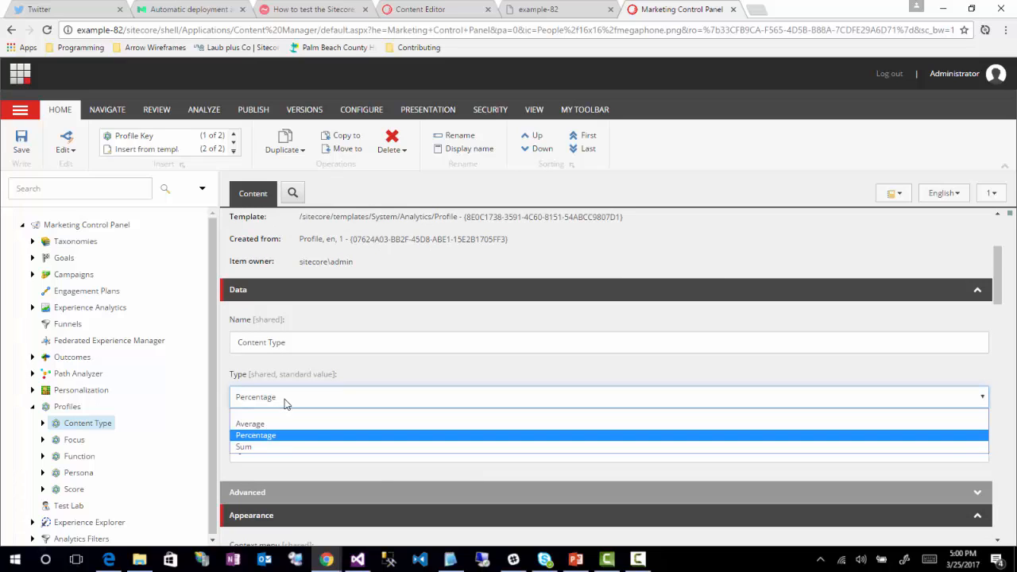
{"action": "left_click", "coordinate": [284, 399]}
{"action": "left_click", "coordinate": [284, 399]}
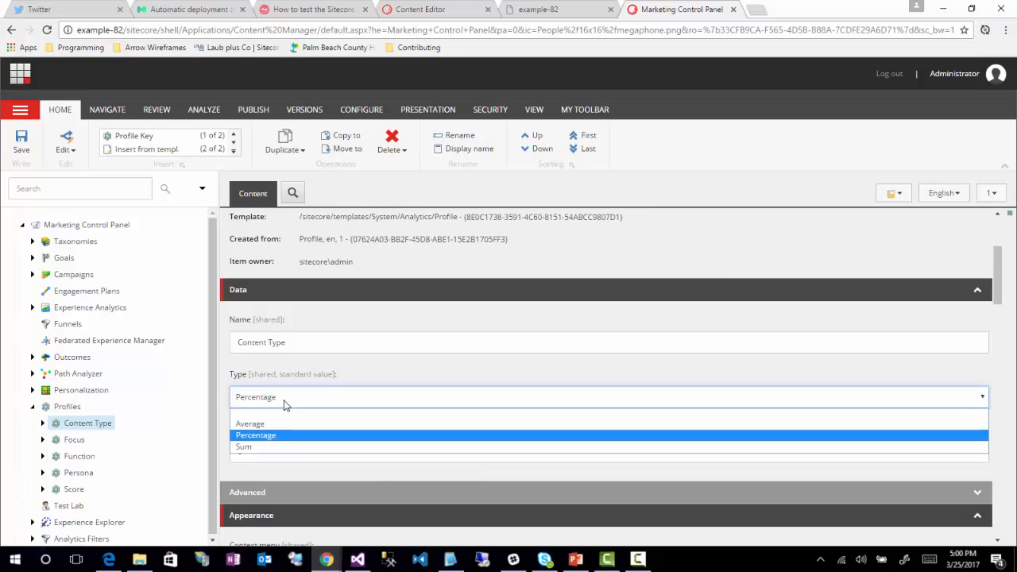
{"action": "left_click", "coordinate": [223, 397]}
{"action": "left_click", "coordinate": [266, 448]}
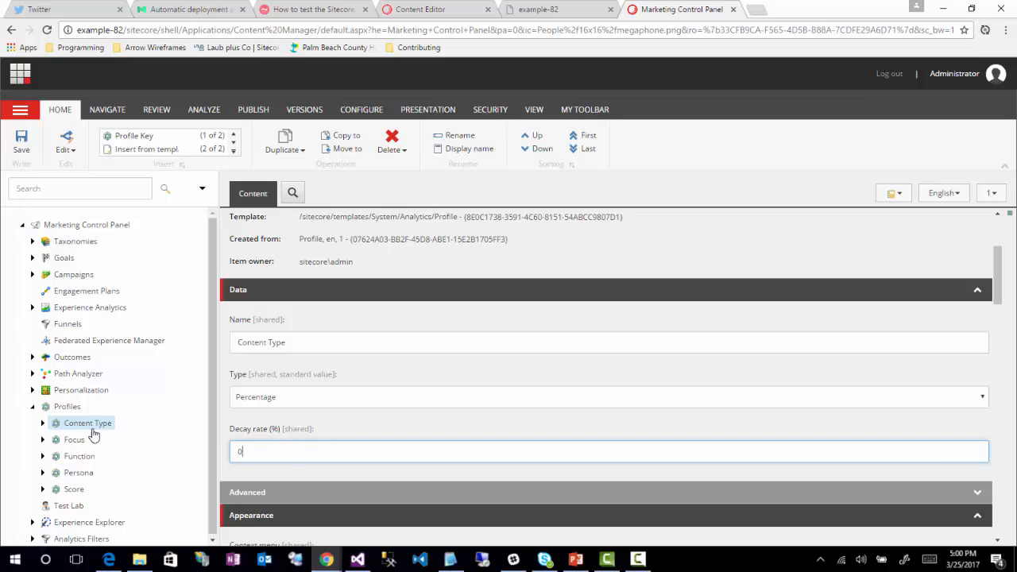
Step: Insert a profile key named Article under the Content Type profile
{"action": "left_click", "coordinate": [42, 423]}
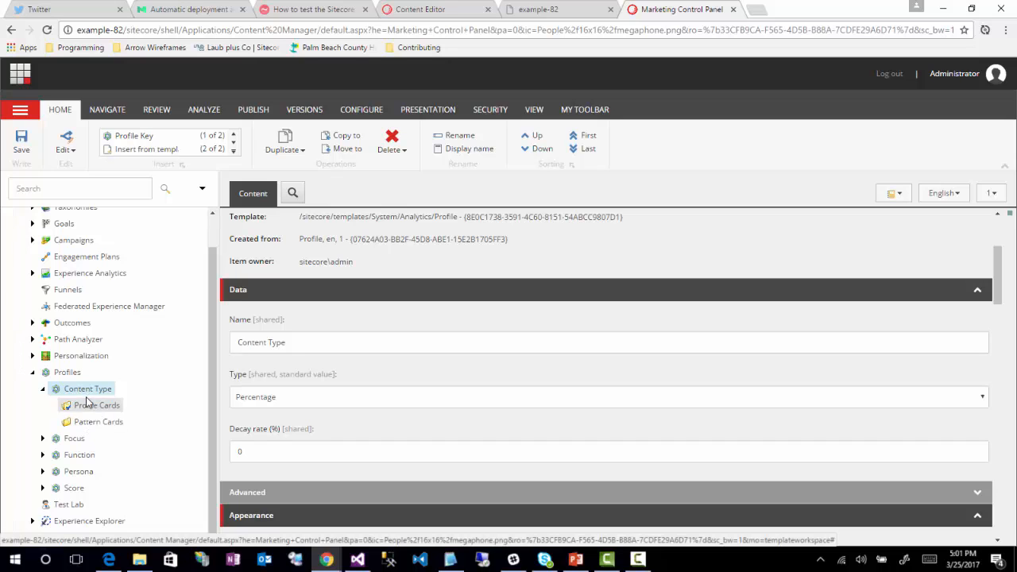
{"action": "right_click", "coordinate": [89, 395]}
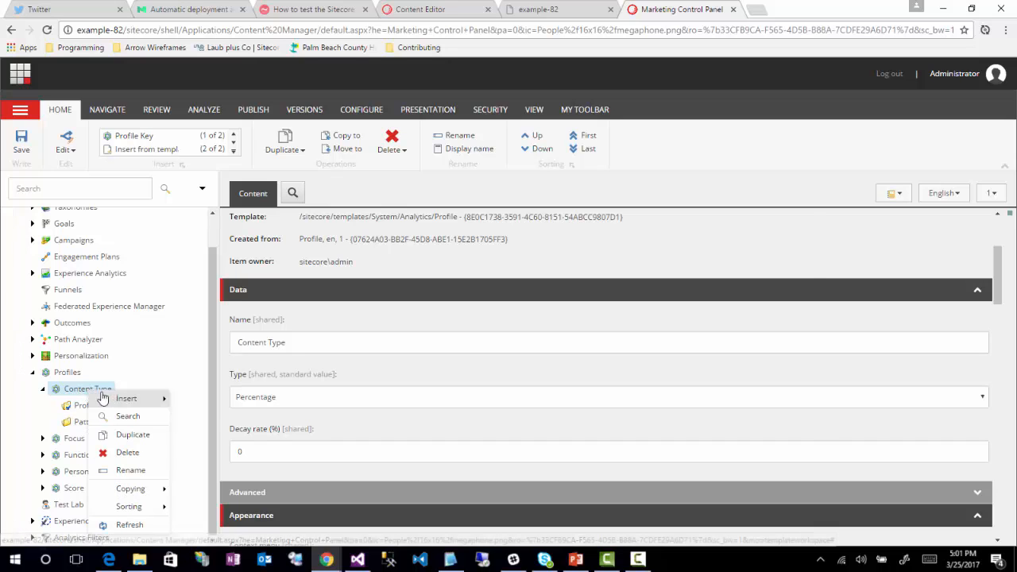
{"action": "mouse_move", "coordinate": [119, 398]}
{"action": "left_click", "coordinate": [208, 399]}
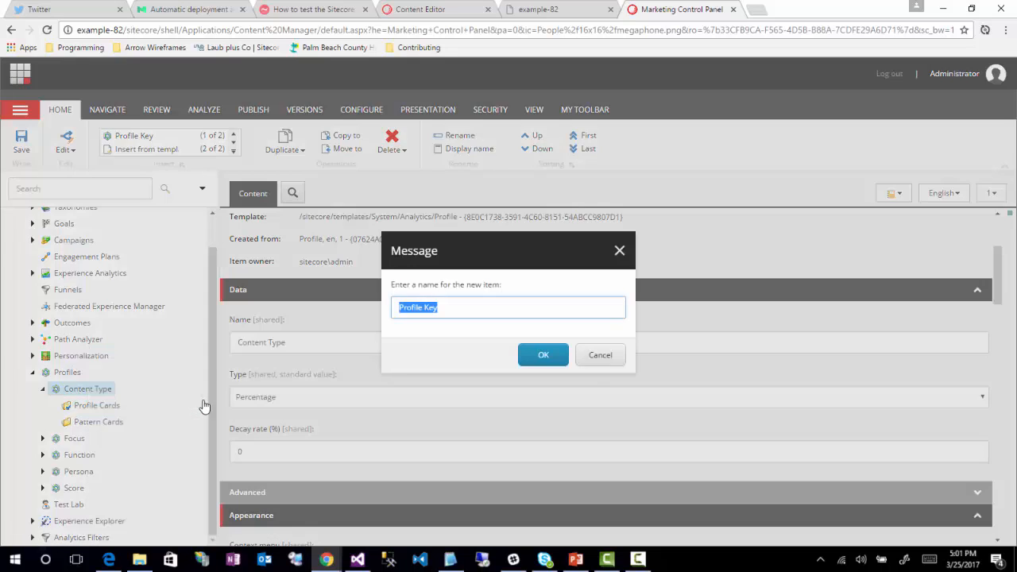
{"action": "type", "text": "Article"}
{"action": "key", "text": "Return"}
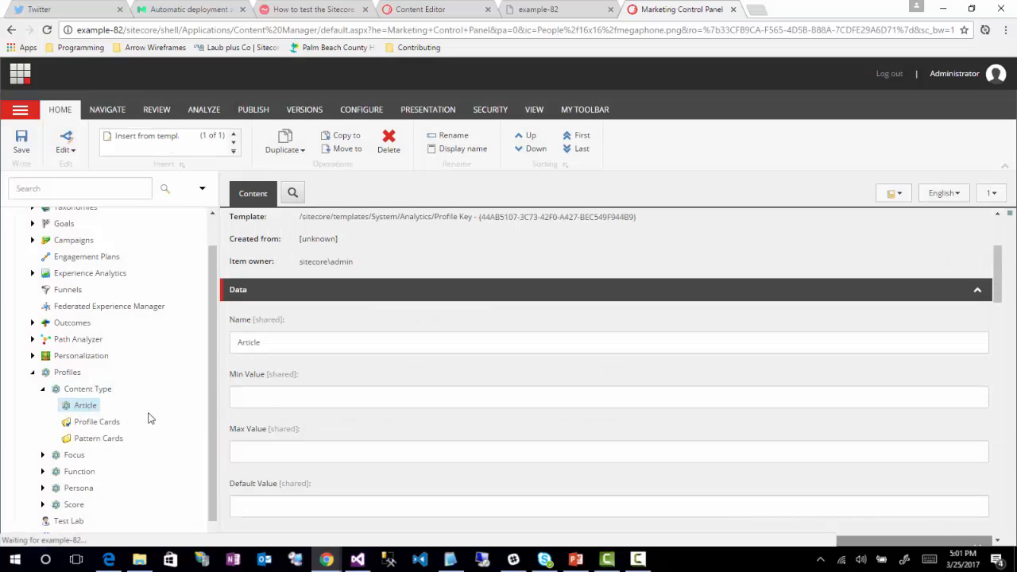
Step: Insert another profile key named Video under the Content Type profile
{"action": "right_click", "coordinate": [104, 405]}
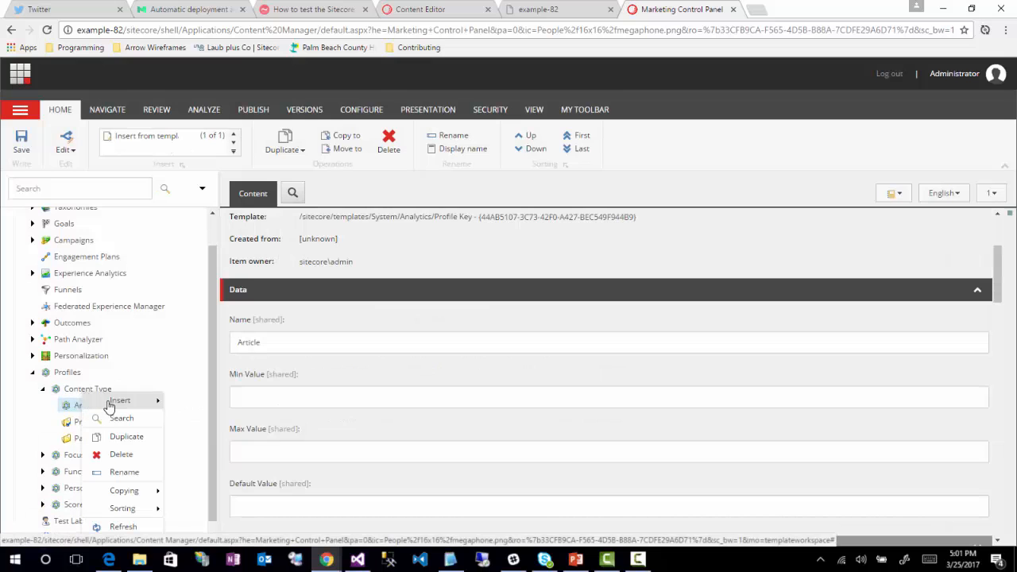
{"action": "mouse_move", "coordinate": [104, 400]}
{"action": "left_click", "coordinate": [205, 402]}
{"action": "type", "text": "Video"}
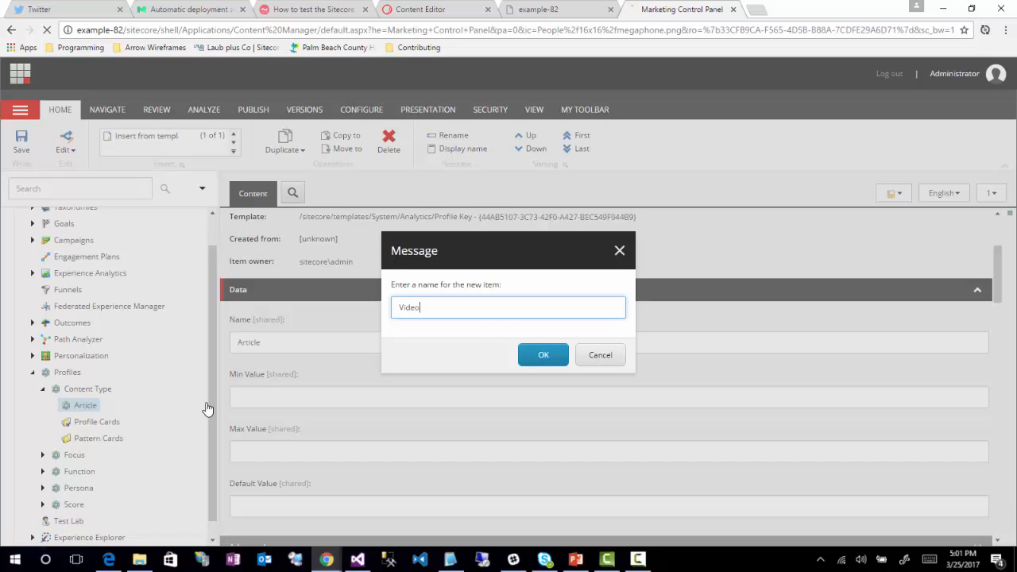
{"action": "key", "text": "Return"}
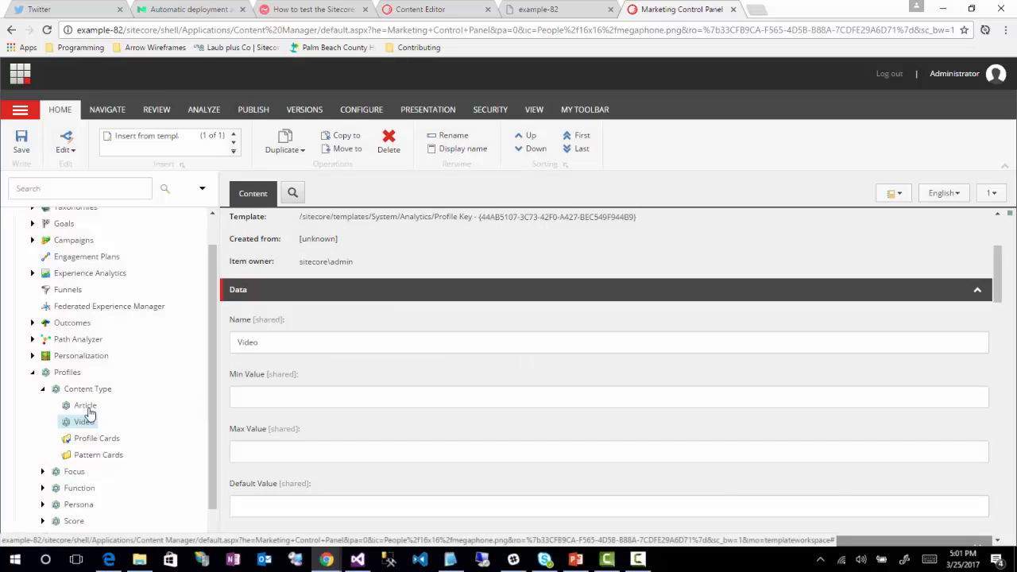
Step: Insert a third profile key named Audio under the Content Type profile
{"action": "right_click", "coordinate": [80, 400]}
{"action": "mouse_move", "coordinate": [139, 404]}
{"action": "left_click", "coordinate": [185, 402]}
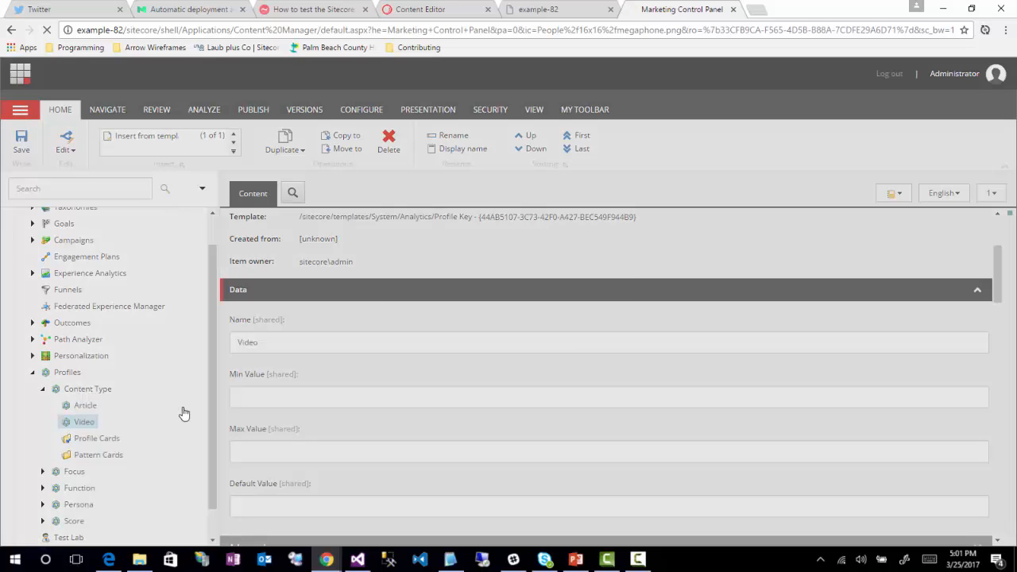
{"action": "type", "text": "Audio"}
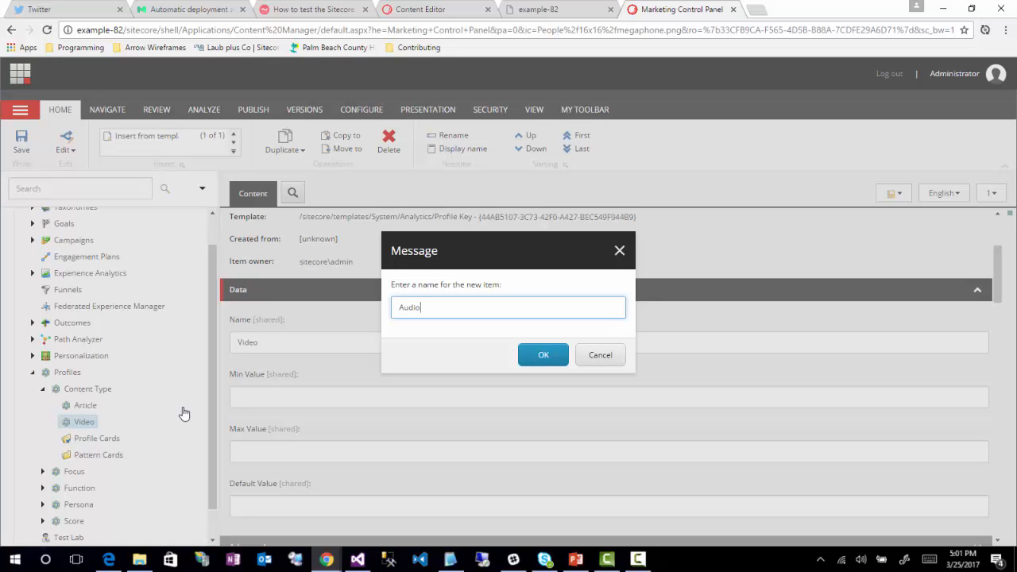
{"action": "left_click", "coordinate": [531, 358]}
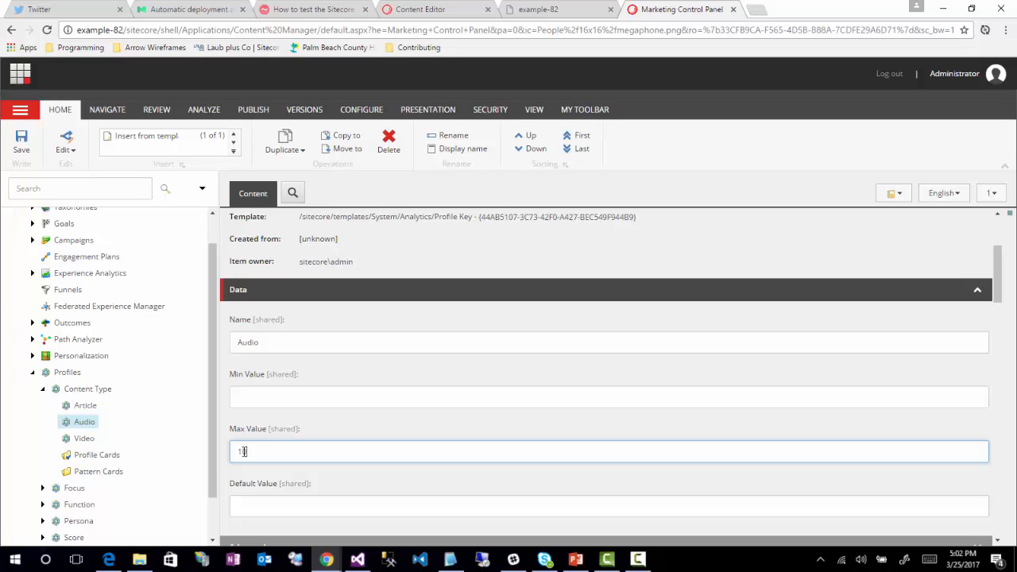
Step: Set the Max Value of the Article and Video profile keys to 10
{"action": "left_click", "coordinate": [84, 405]}
{"action": "left_click", "coordinate": [260, 453]}
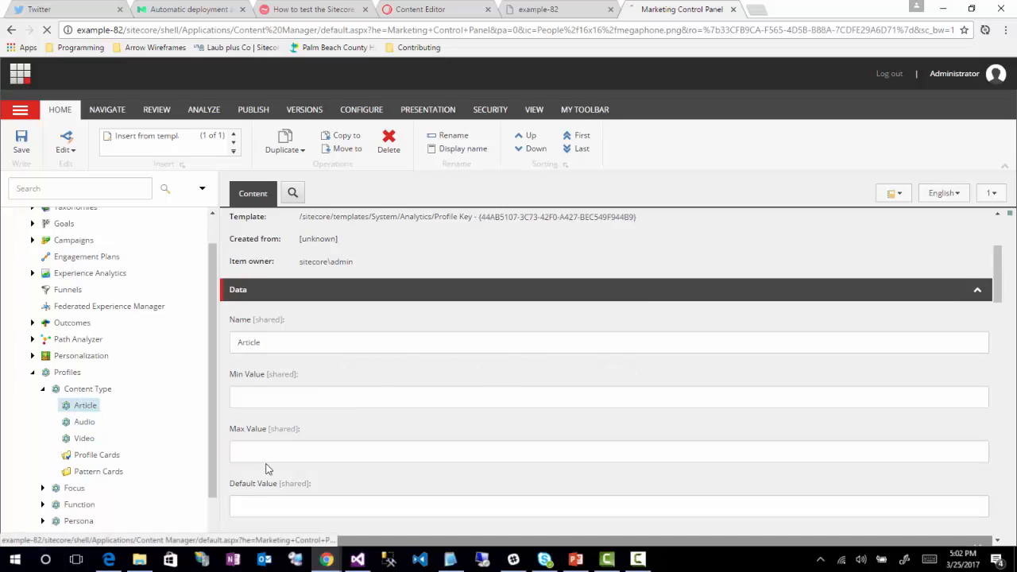
{"action": "type", "text": "10"}
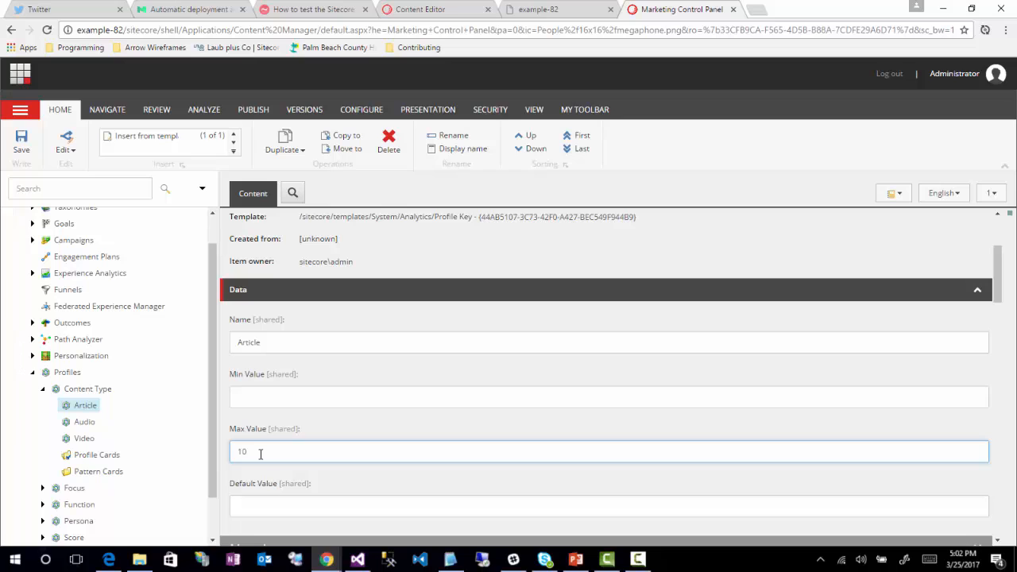
{"action": "left_click", "coordinate": [80, 440]}
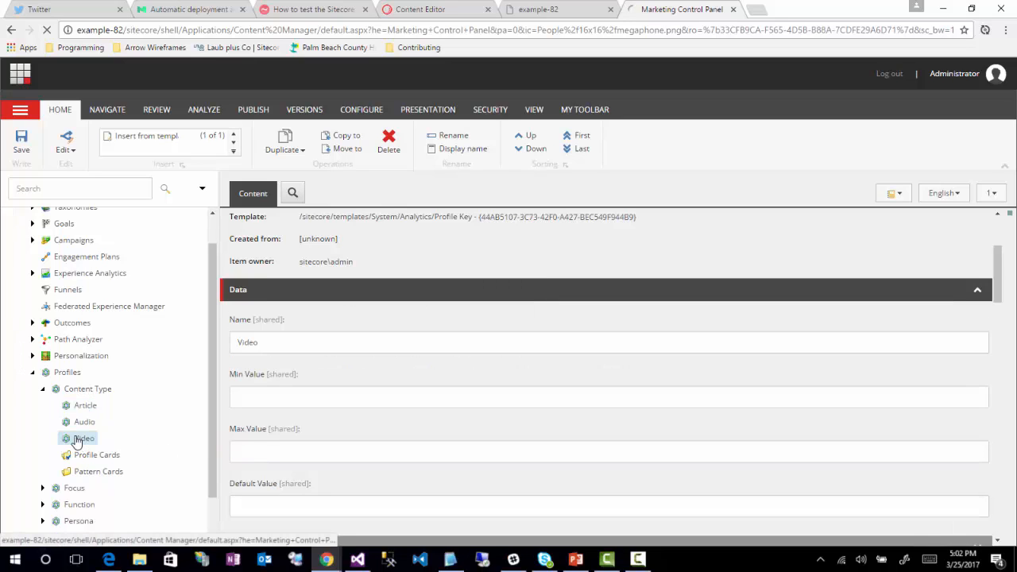
{"action": "left_click", "coordinate": [284, 452]}
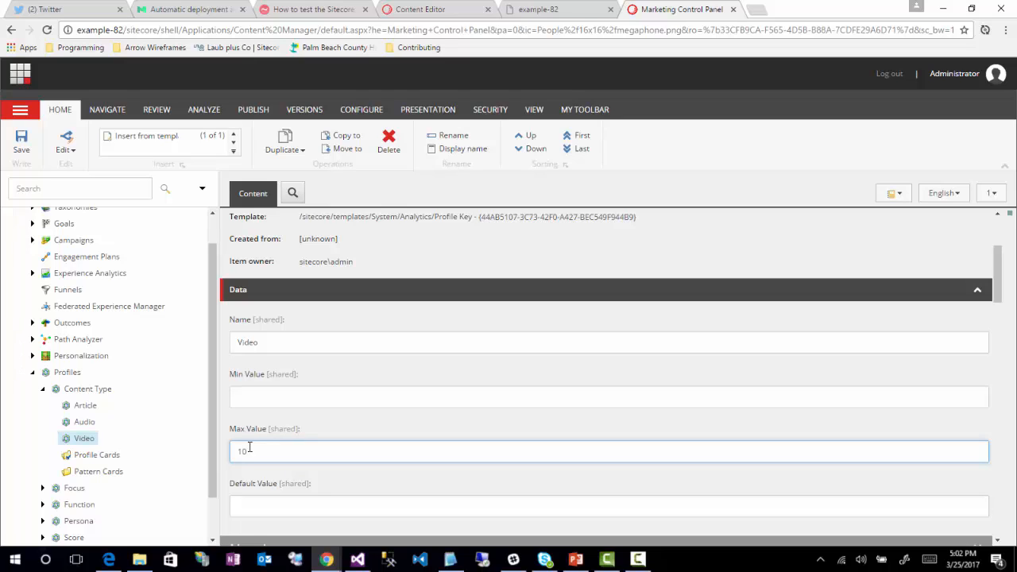
Step: Review the Max Value of the Article, Audio and Video profile keys
{"action": "left_click", "coordinate": [84, 406]}
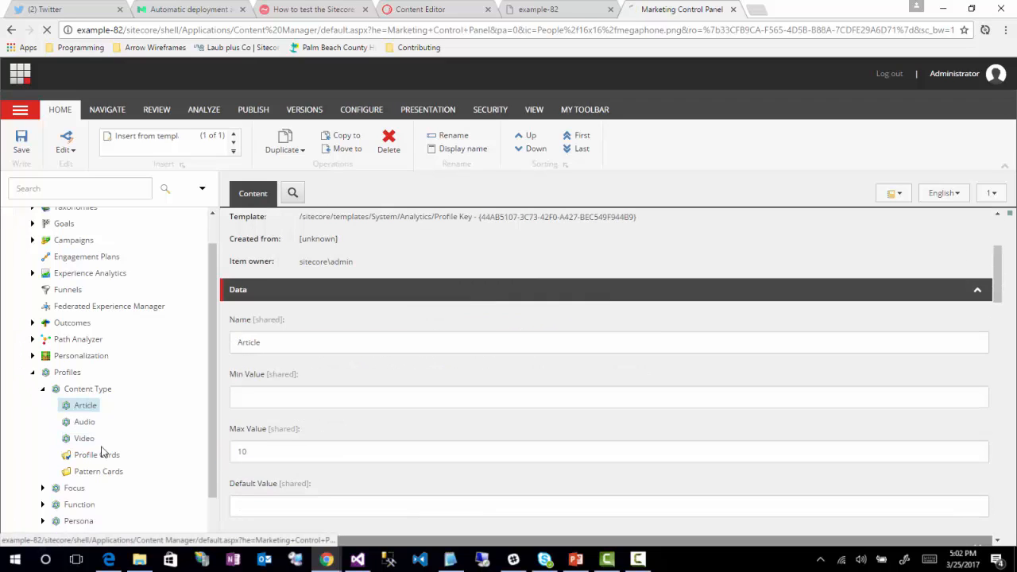
{"action": "left_click", "coordinate": [84, 423]}
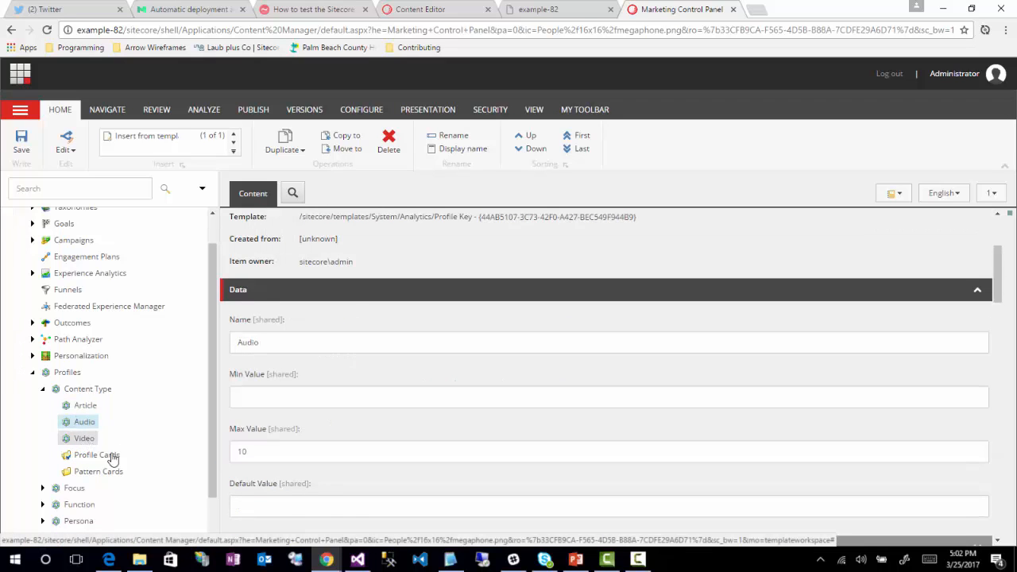
{"action": "left_click", "coordinate": [84, 438]}
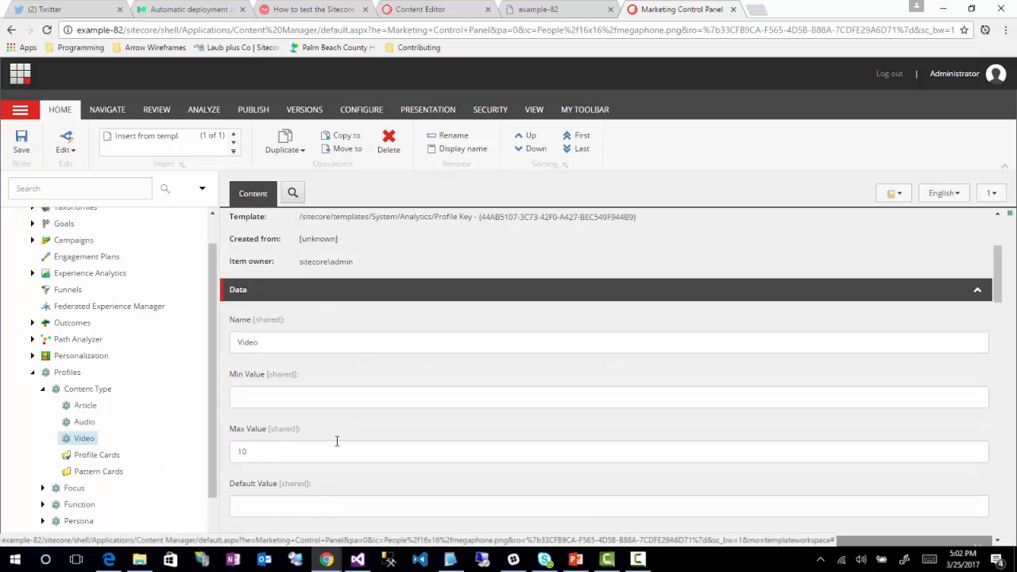
{"action": "scroll", "coordinate": [279, 443], "scroll_direction": "down", "scroll_amount": 5}
{"action": "scroll", "coordinate": [281, 439], "scroll_direction": "up", "scroll_amount": 3}
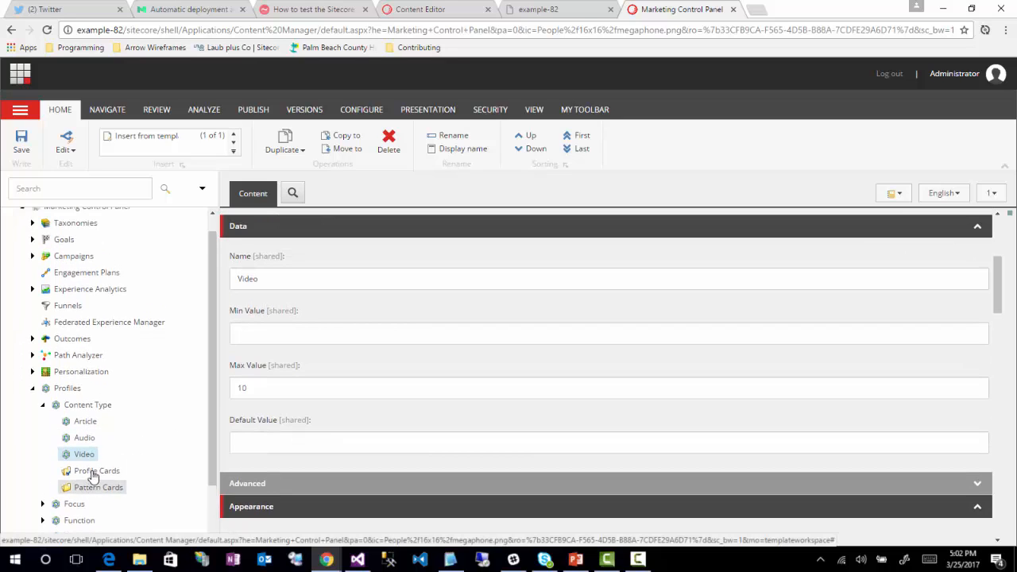
{"action": "scroll", "coordinate": [124, 453], "scroll_direction": "down", "scroll_amount": 2}
Step: Insert a pattern card named Article Card under the Content Type's Pattern Cards folder
{"action": "right_click", "coordinate": [85, 421]}
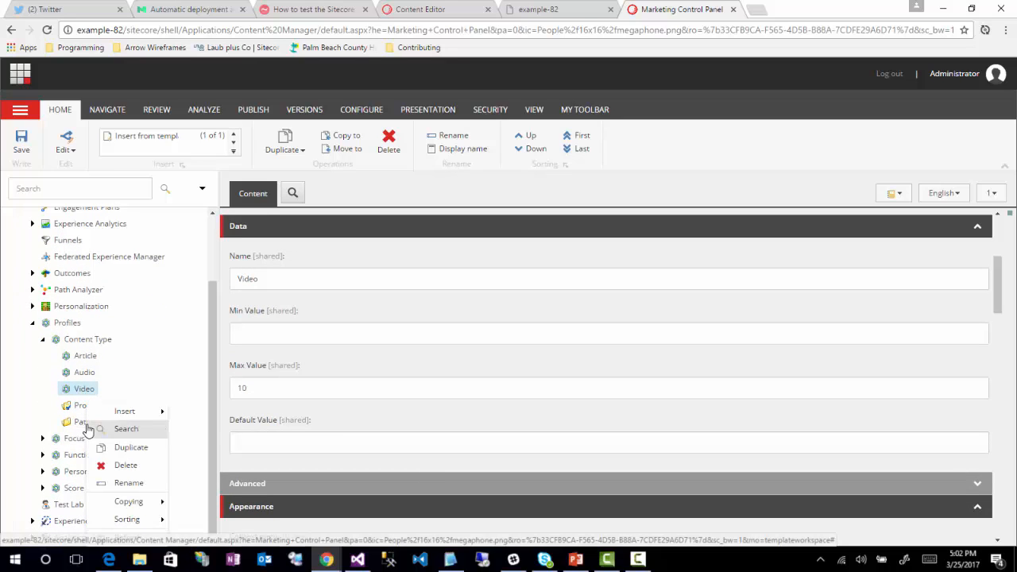
{"action": "mouse_move", "coordinate": [143, 412]}
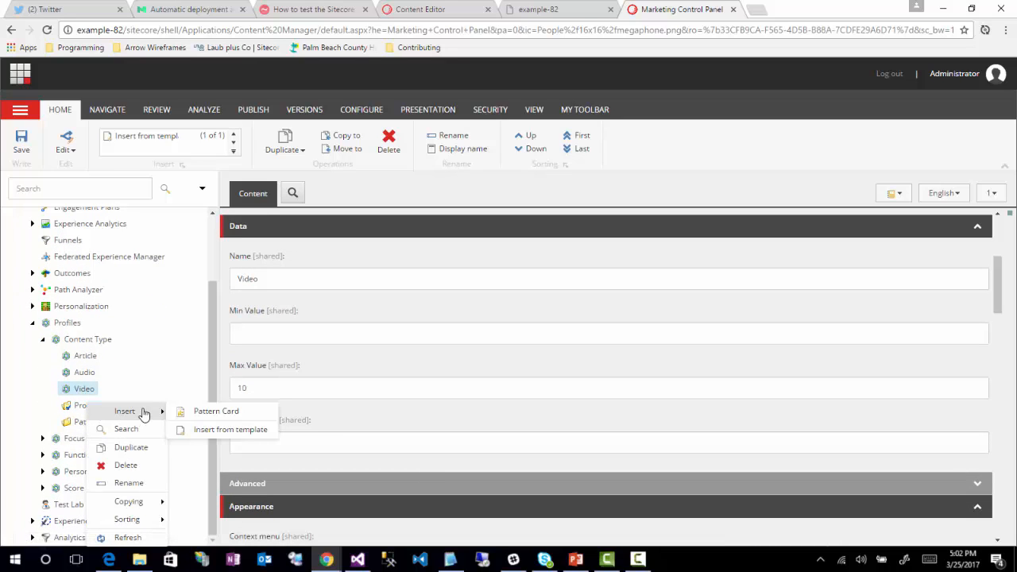
{"action": "left_click", "coordinate": [203, 417]}
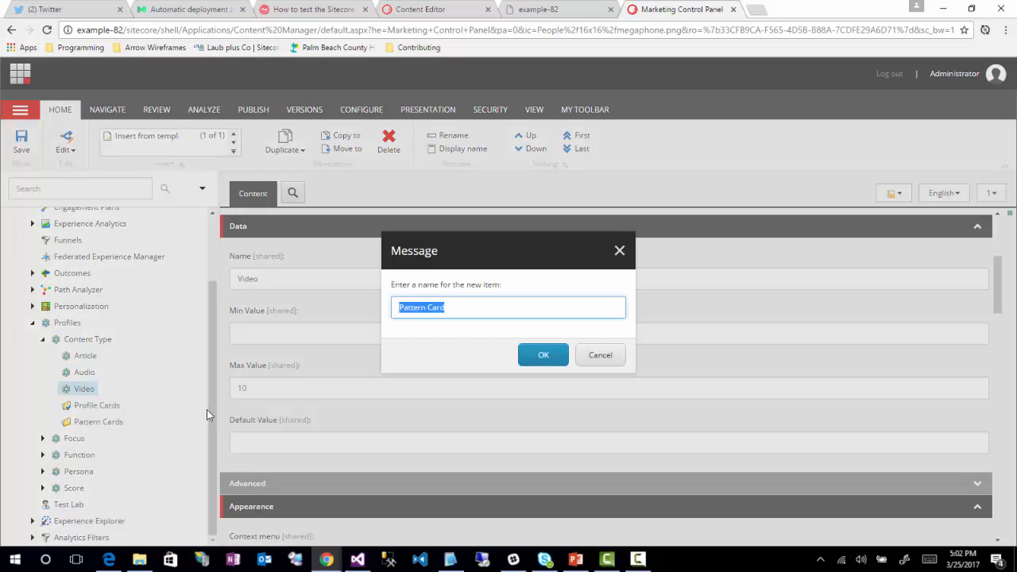
{"action": "left_click", "coordinate": [447, 305]}
{"action": "left_click_drag", "start_coordinate": [455, 307], "coordinate": [390, 308]}
{"action": "type", "text": "Articl"}
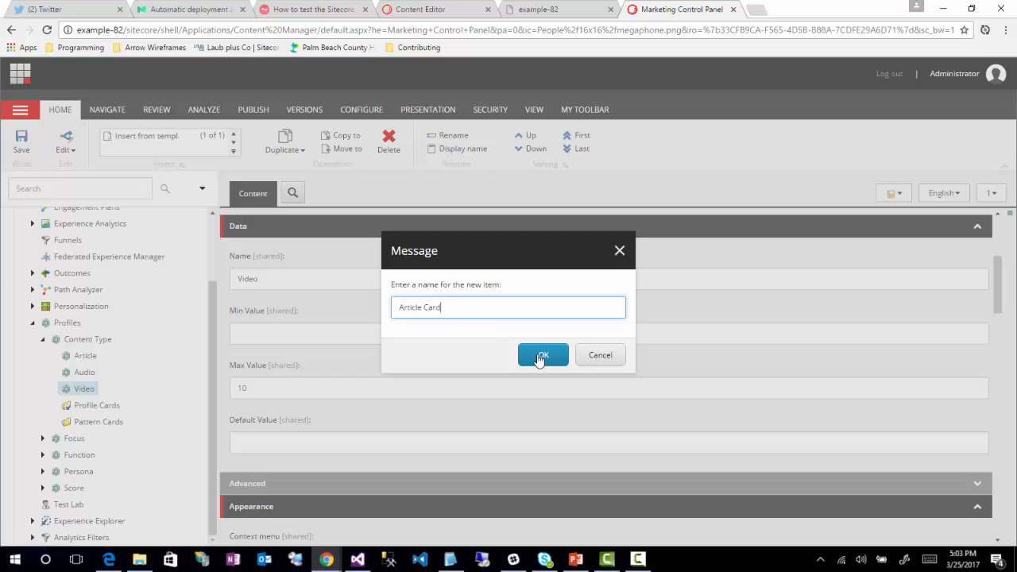
{"action": "left_click", "coordinate": [544, 359]}
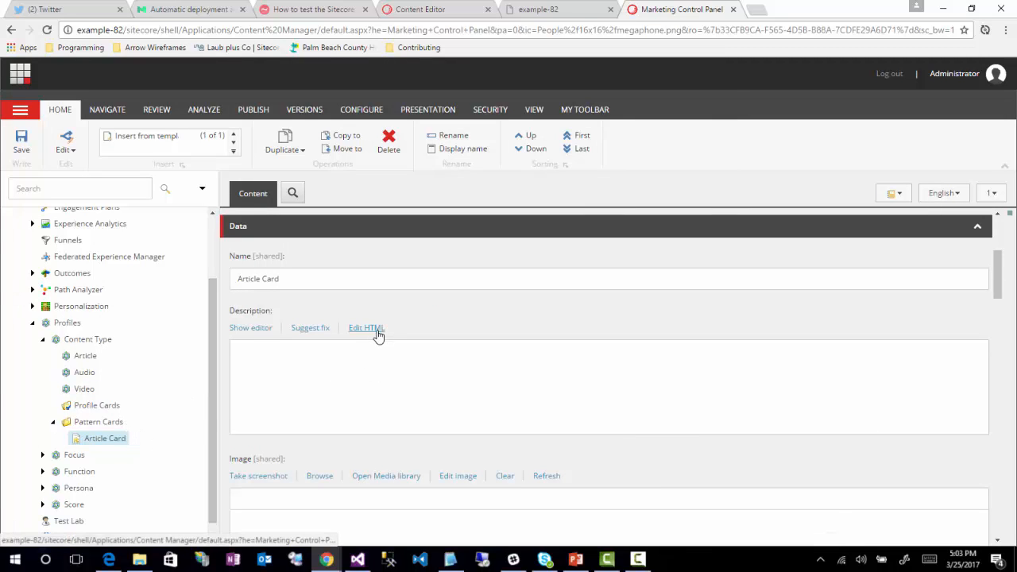
Step: Set the Article Card pattern's Article value to 10
{"action": "scroll", "coordinate": [312, 399], "scroll_direction": "down", "scroll_amount": 3}
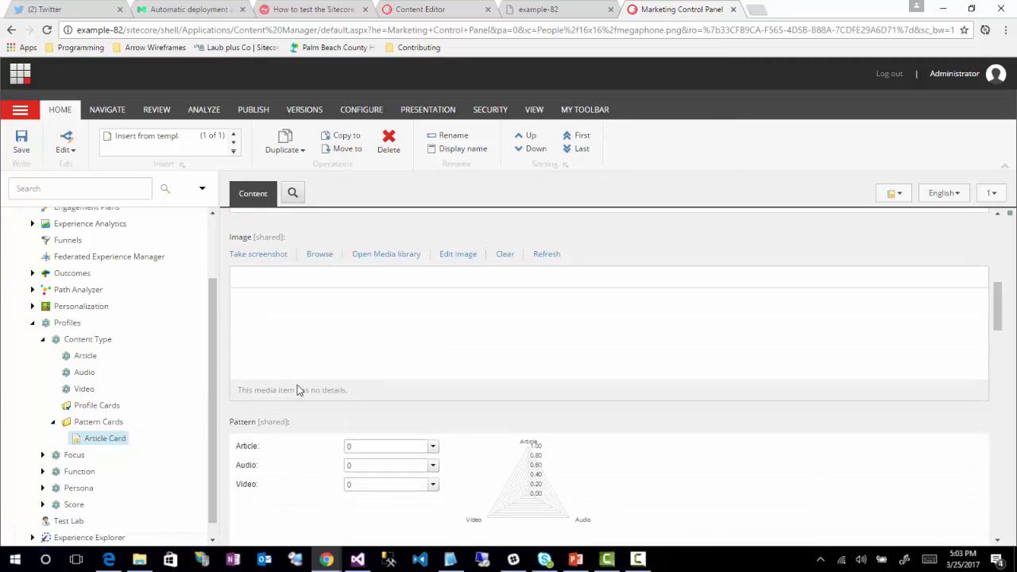
{"action": "scroll", "coordinate": [302, 373], "scroll_direction": "down", "scroll_amount": 3}
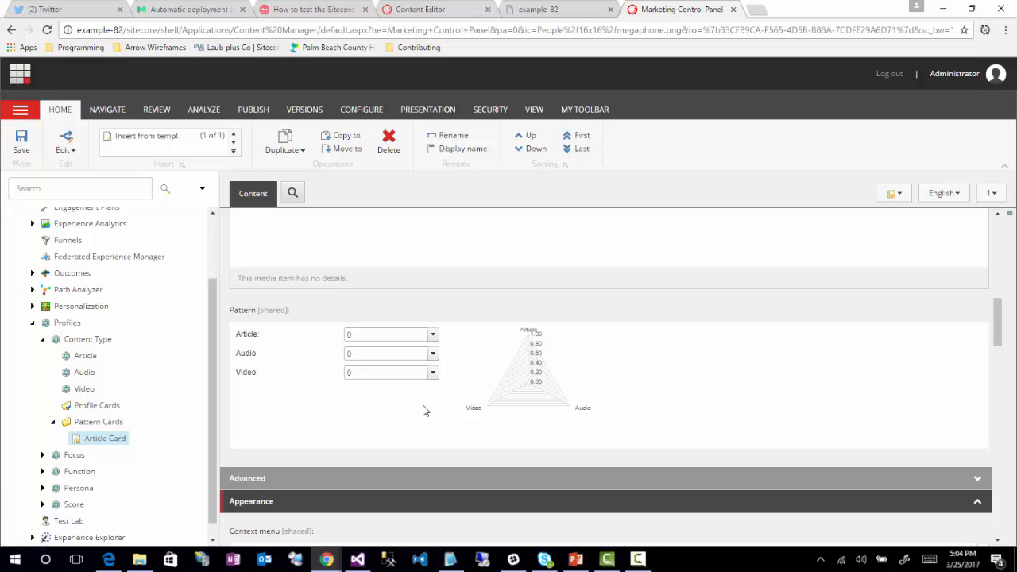
{"action": "left_click", "coordinate": [433, 336]}
{"action": "left_click_drag", "start_coordinate": [360, 352], "coordinate": [473, 351]}
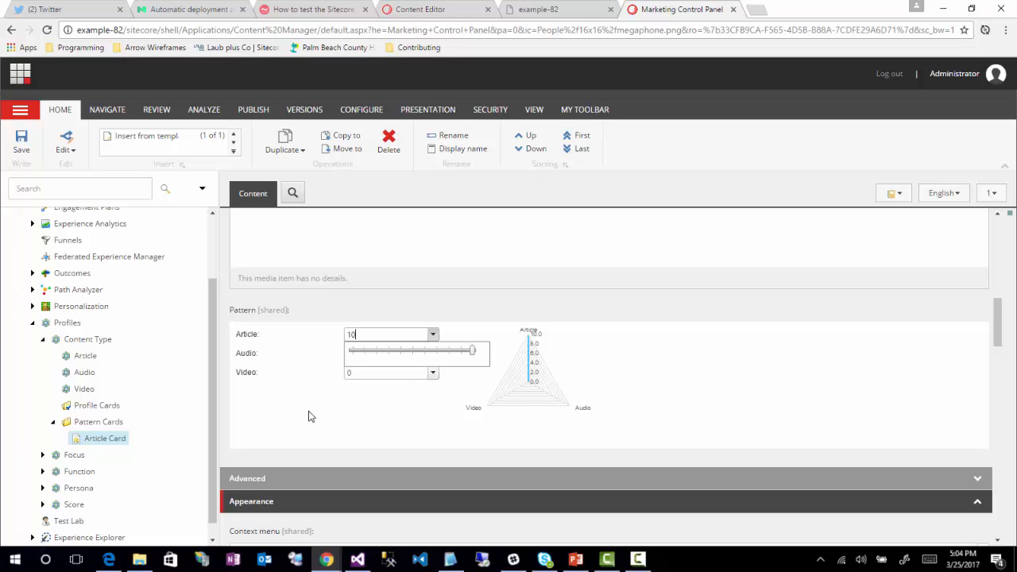
Step: Set the Article Card pattern's values to Article 5, Audio 3 and Video 2
{"action": "left_click_drag", "start_coordinate": [474, 354], "coordinate": [411, 355]}
{"action": "left_click", "coordinate": [314, 389]}
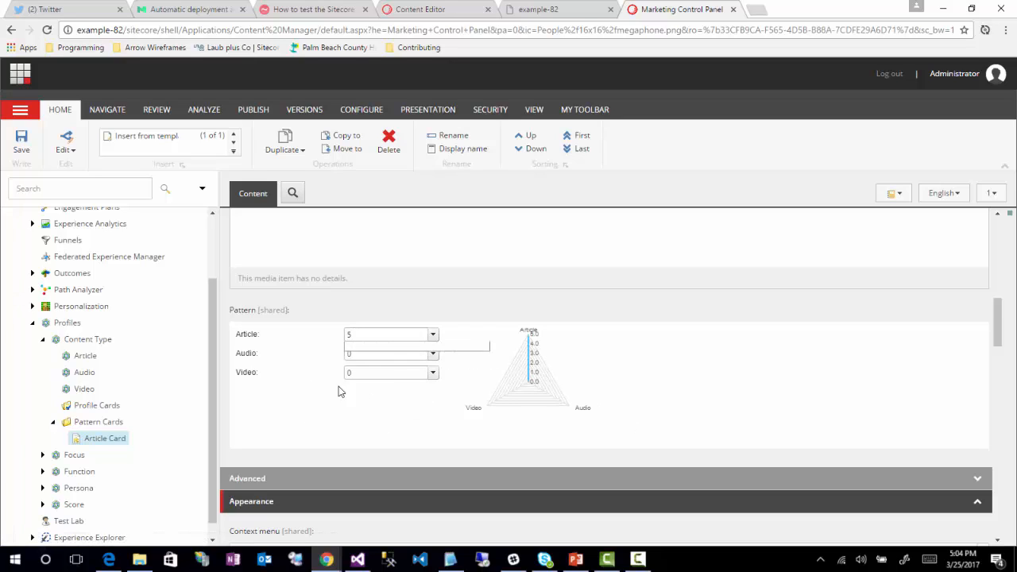
{"action": "left_click", "coordinate": [434, 355]}
{"action": "left_click_drag", "start_coordinate": [352, 378], "coordinate": [375, 391]}
{"action": "left_click", "coordinate": [345, 386]}
{"action": "left_click", "coordinate": [434, 373]}
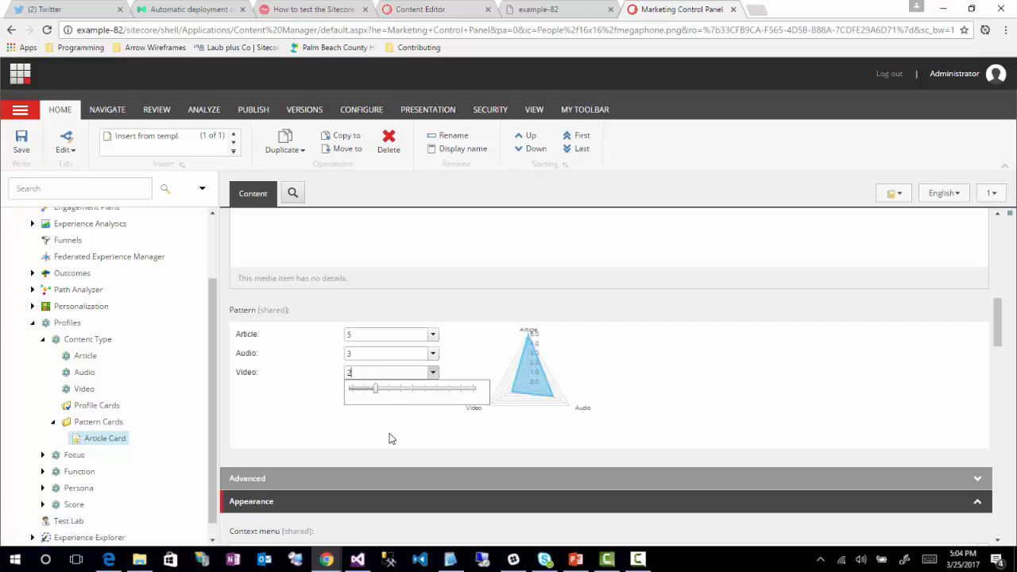
{"action": "left_click", "coordinate": [335, 365]}
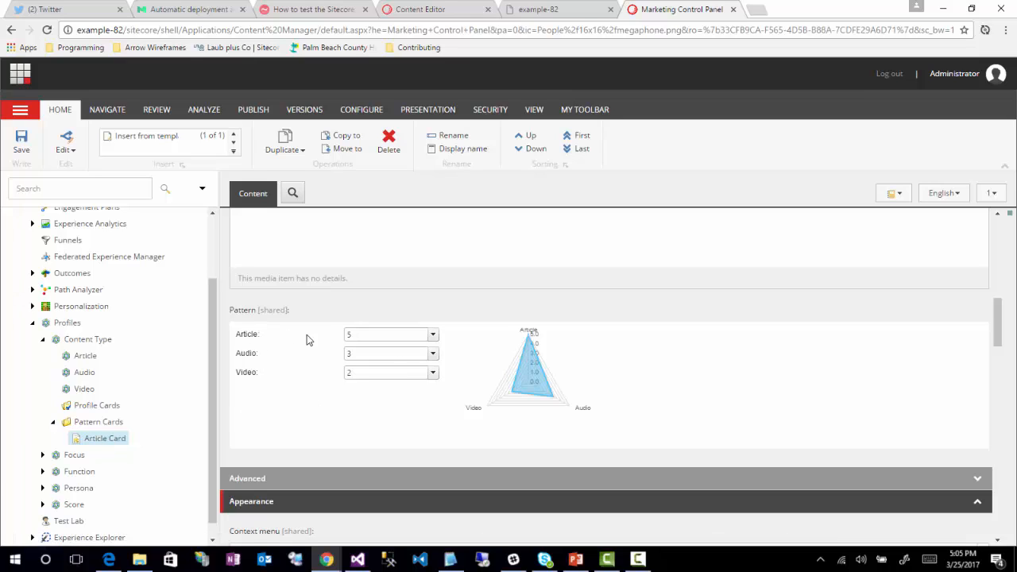
Step: Set the Article Card pattern's Audio and Video values to 0 and its Article value to 7
{"action": "left_click", "coordinate": [433, 355]}
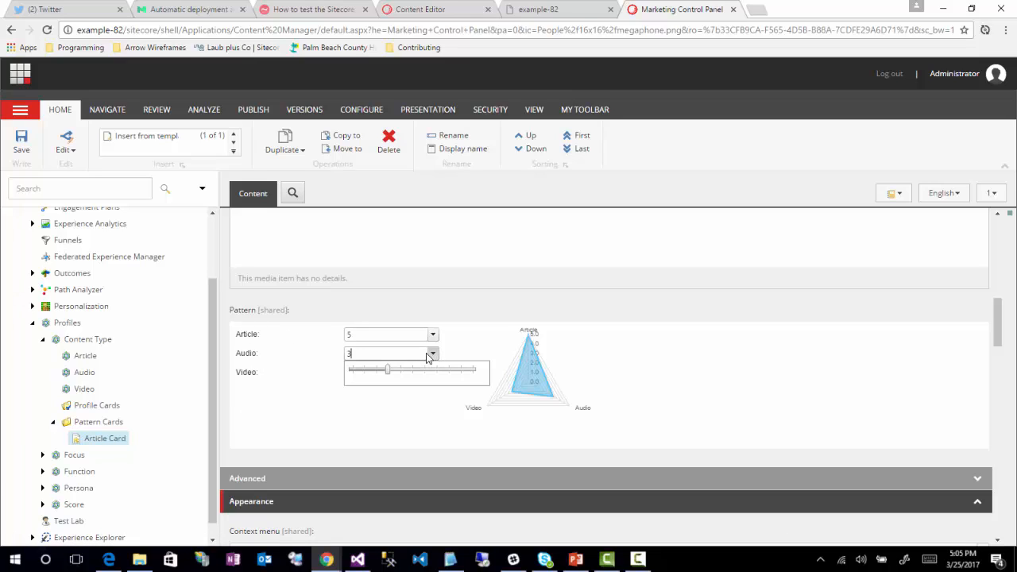
{"action": "left_click_drag", "start_coordinate": [388, 369], "coordinate": [331, 357]}
{"action": "left_click", "coordinate": [433, 372]}
{"action": "left_click", "coordinate": [375, 388]}
{"action": "left_click_drag", "start_coordinate": [355, 398], "coordinate": [333, 390]}
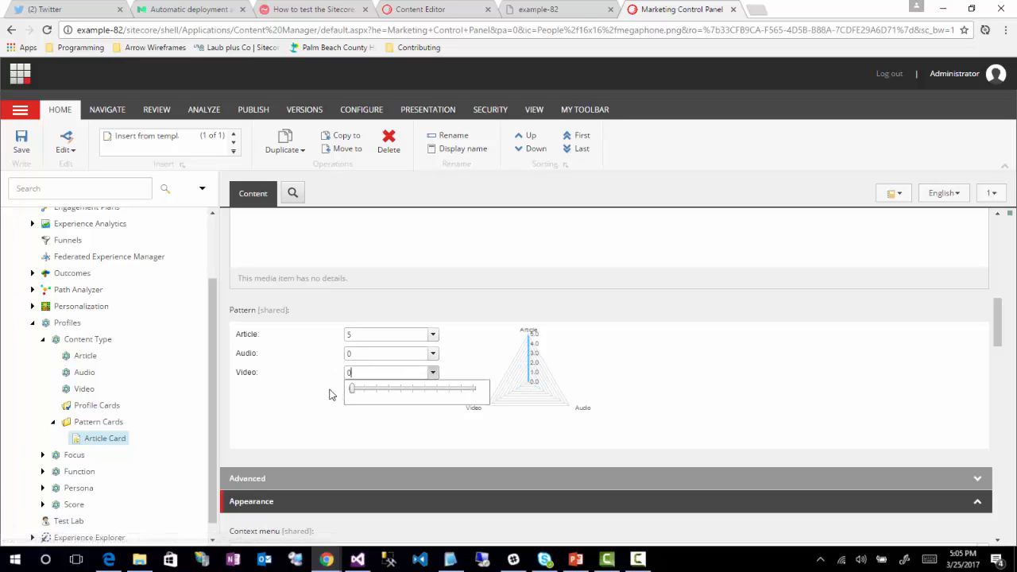
{"action": "left_click", "coordinate": [434, 336]}
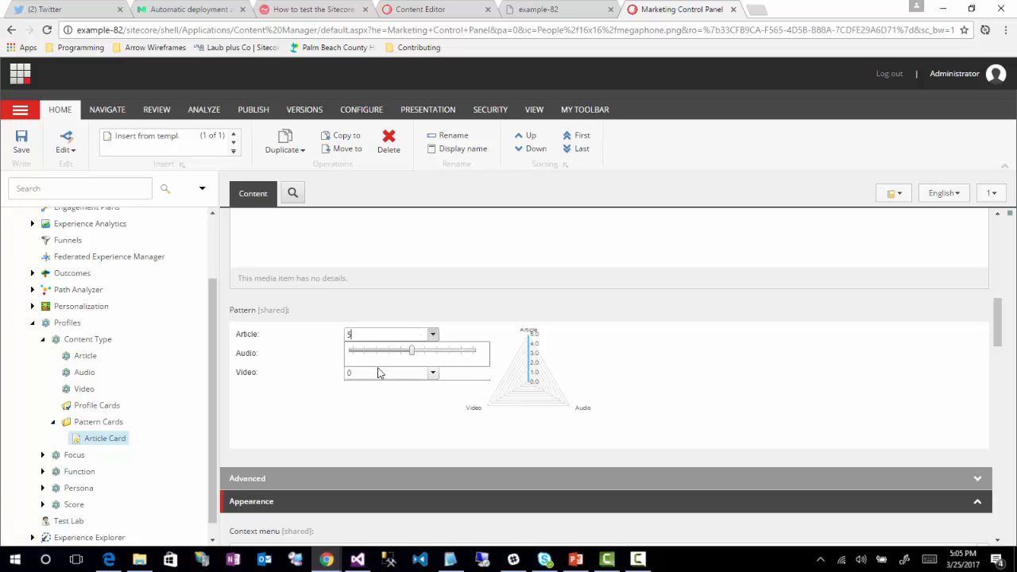
{"action": "left_click_drag", "start_coordinate": [415, 356], "coordinate": [436, 354]}
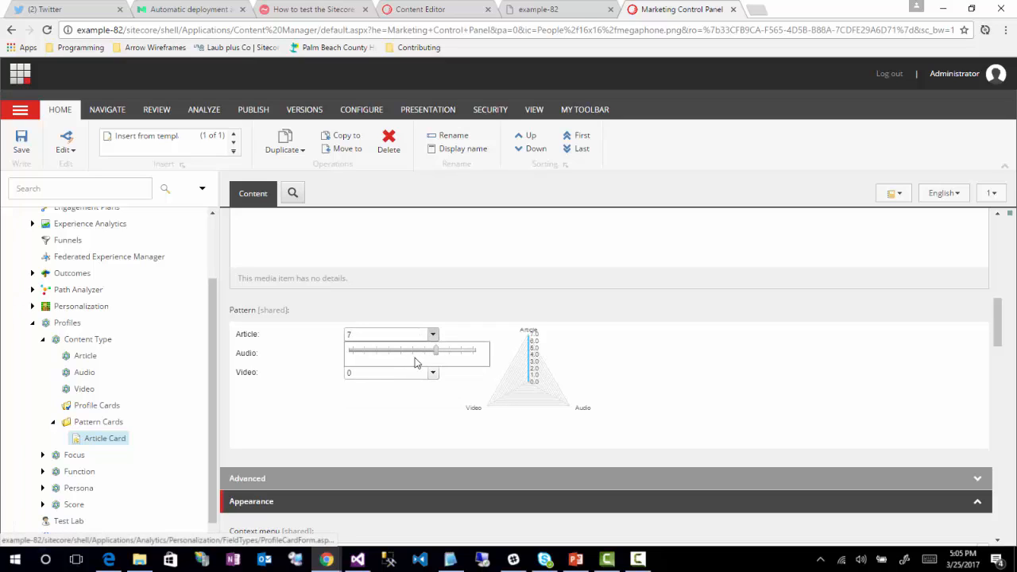
{"action": "left_click", "coordinate": [320, 402]}
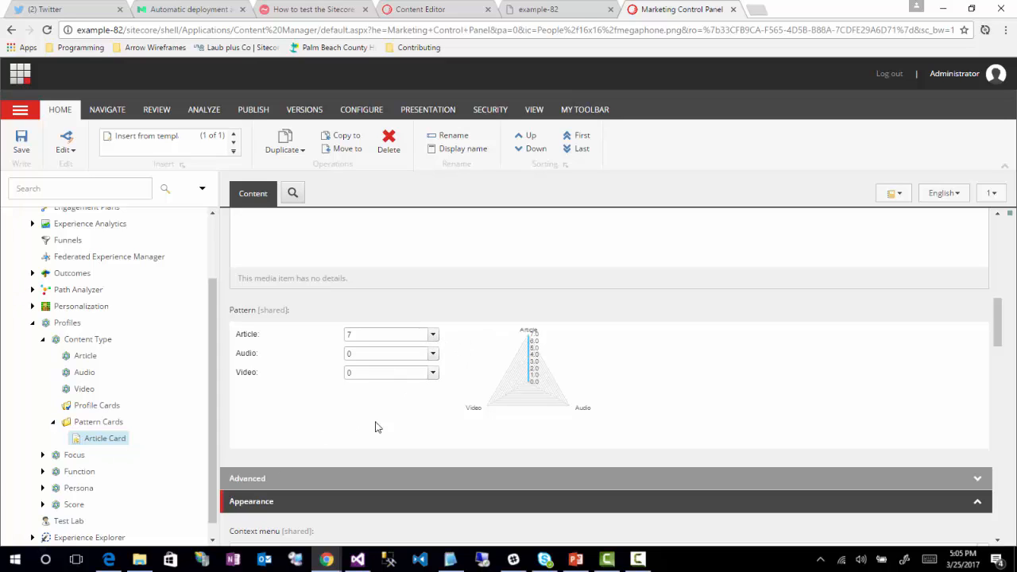
Step: Save the Article Card pattern card
{"action": "scroll", "coordinate": [373, 409], "scroll_direction": "down", "scroll_amount": 1}
{"action": "scroll", "coordinate": [368, 406], "scroll_direction": "up", "scroll_amount": 2}
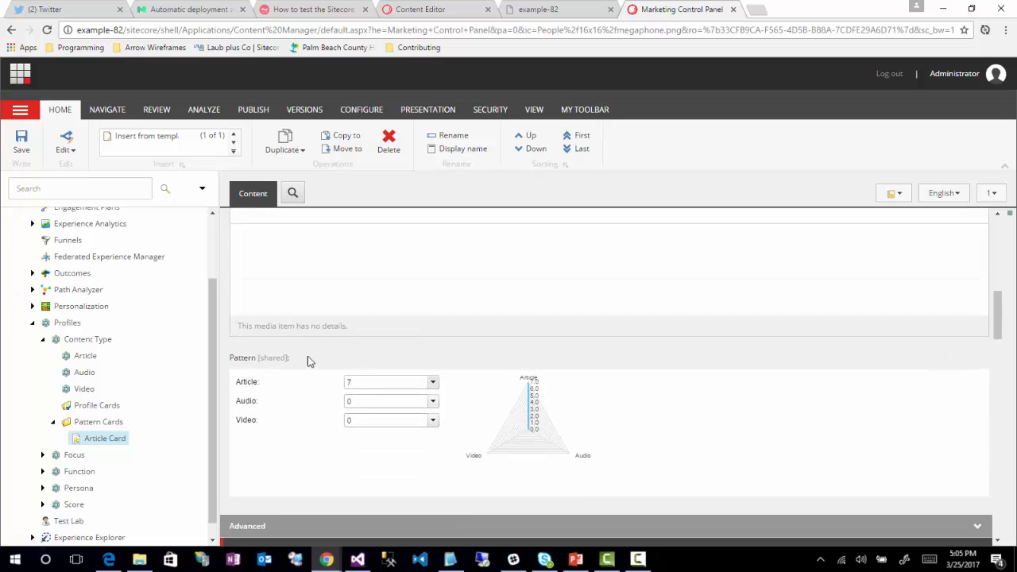
{"action": "left_click", "coordinate": [20, 147]}
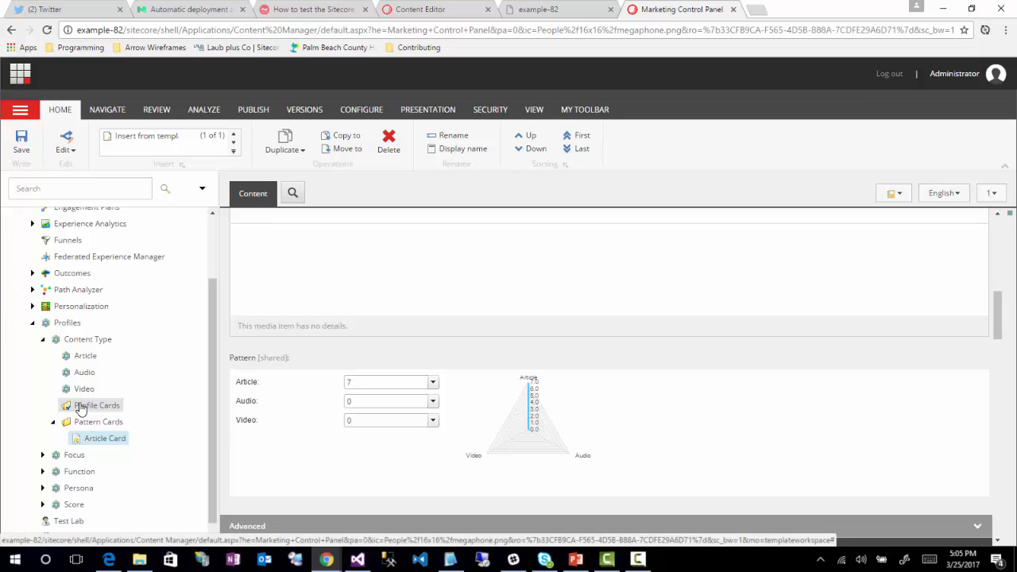
Step: Insert a profile card named Article Card under the Content Type's Profile Cards folder
{"action": "right_click", "coordinate": [80, 408]}
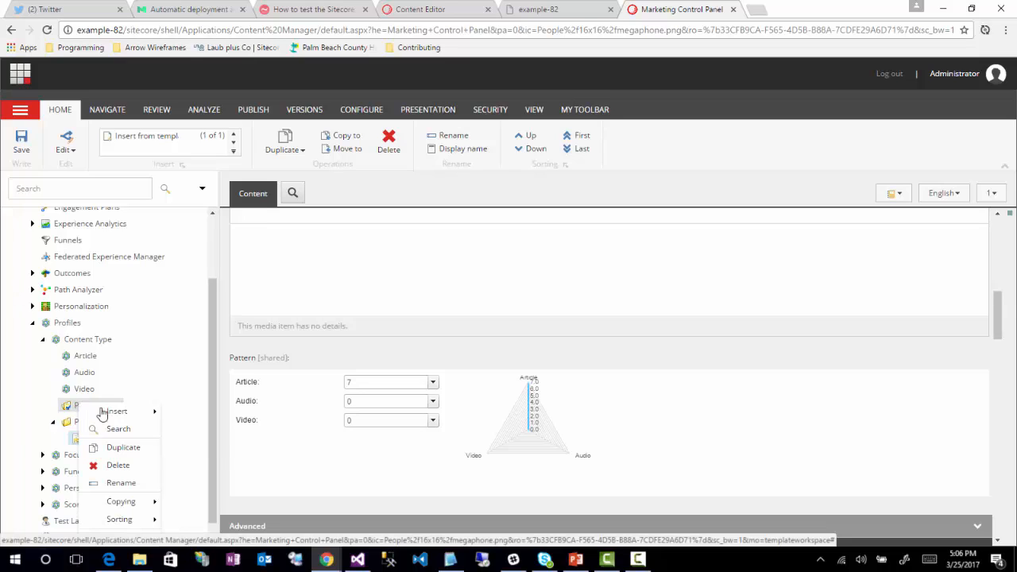
{"action": "mouse_move", "coordinate": [116, 411]}
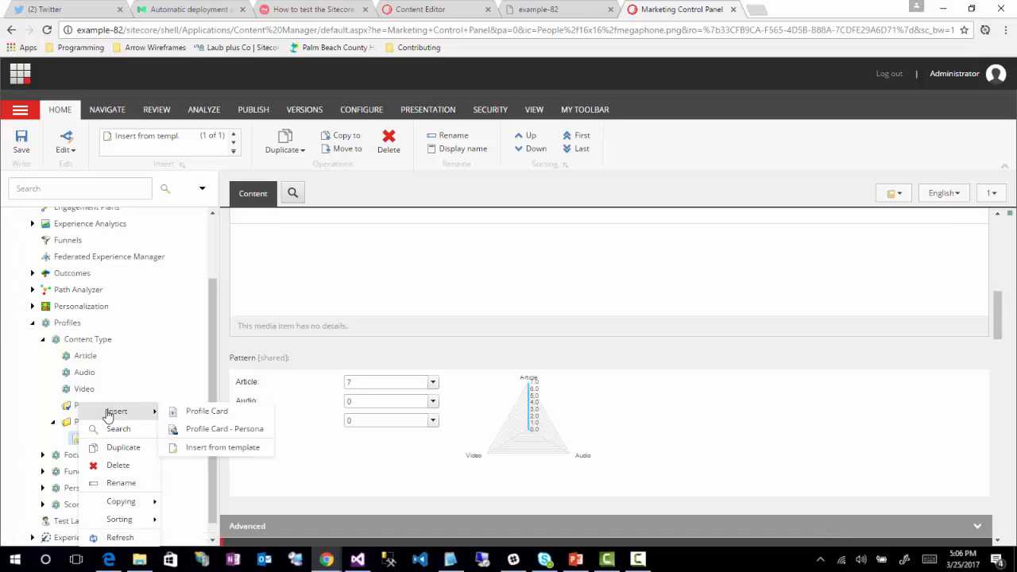
{"action": "left_click", "coordinate": [191, 413]}
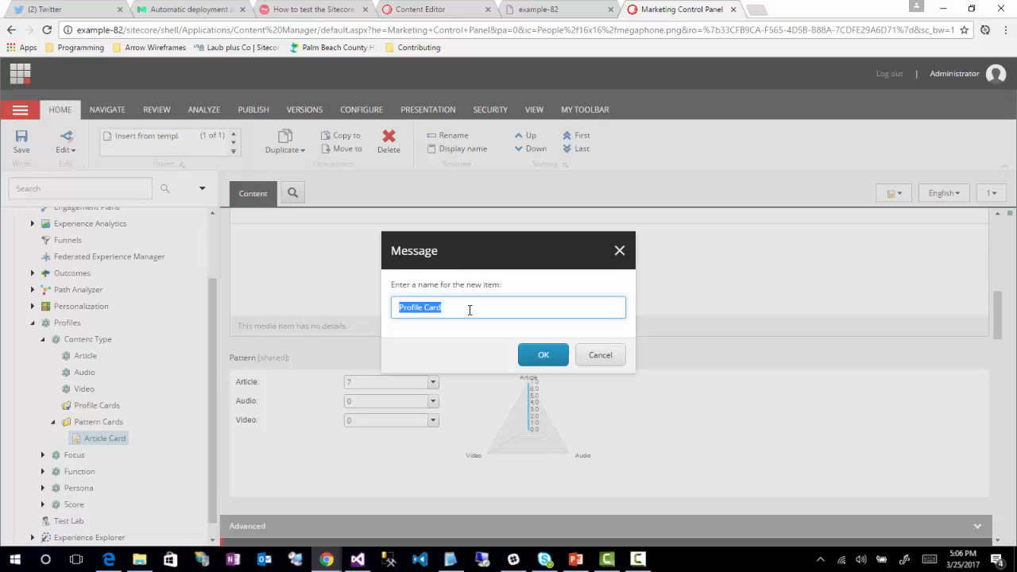
{"action": "type", "text": "Artc"}
{"action": "key", "text": "BackSpace"}
{"action": "type", "text": "icle Card"}
{"action": "left_click", "coordinate": [545, 357]}
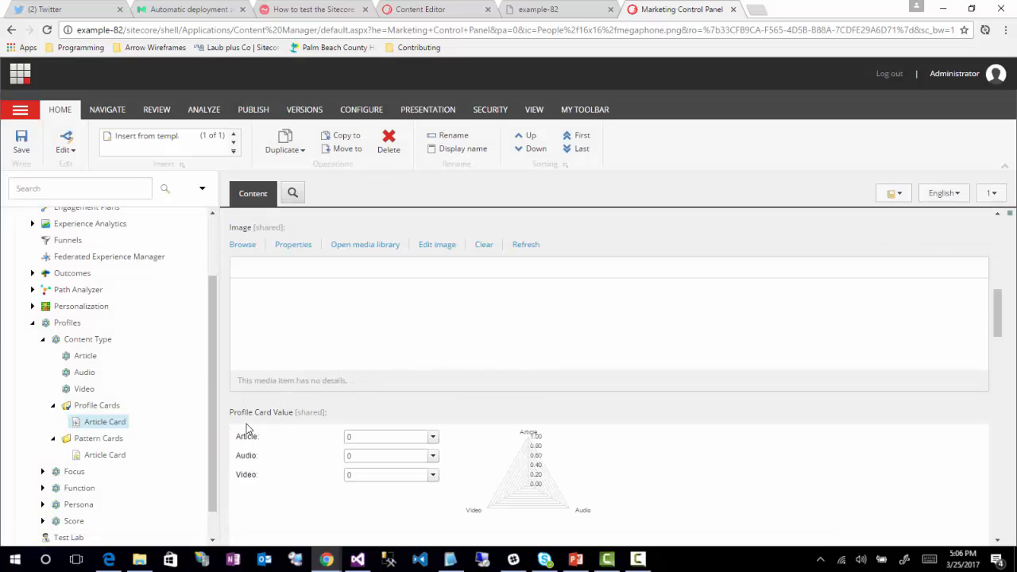
Step: Set the Article Card profile card's Article value to 10
{"action": "scroll", "coordinate": [226, 416], "scroll_direction": "up", "scroll_amount": 4}
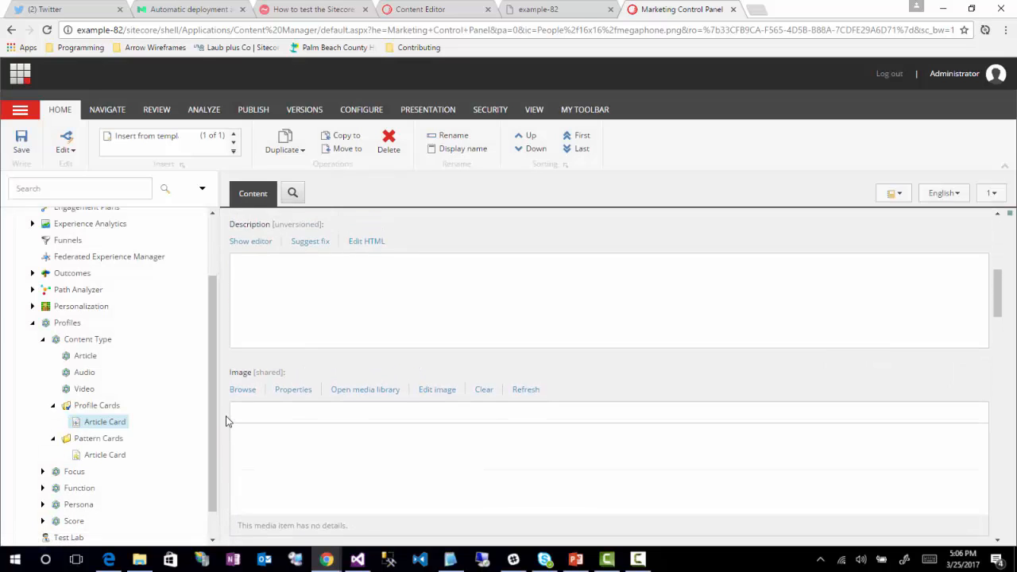
{"action": "left_click", "coordinate": [281, 382]}
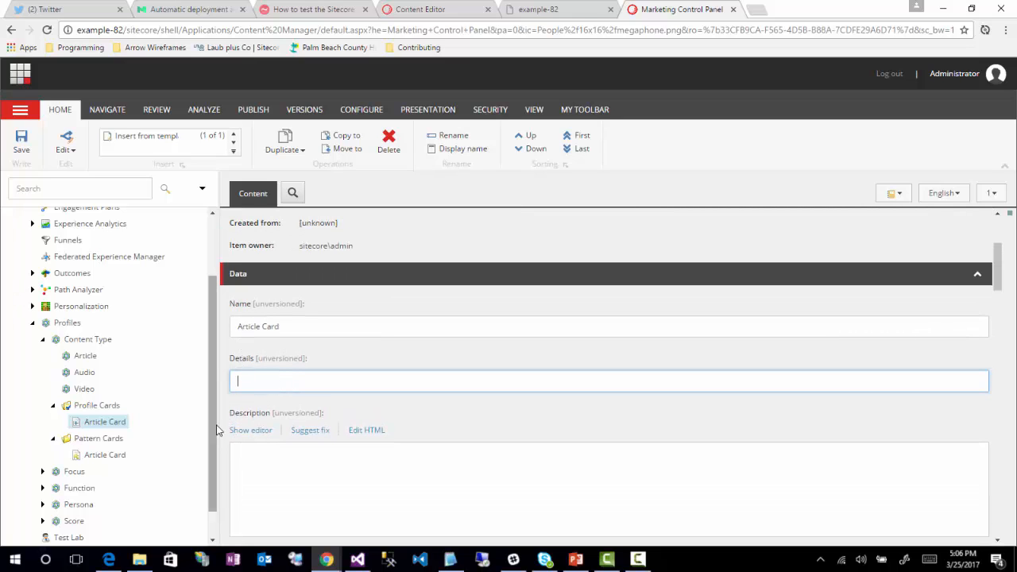
{"action": "scroll", "coordinate": [220, 433], "scroll_direction": "down", "scroll_amount": 1}
{"action": "scroll", "coordinate": [220, 433], "scroll_direction": "down", "scroll_amount": 5}
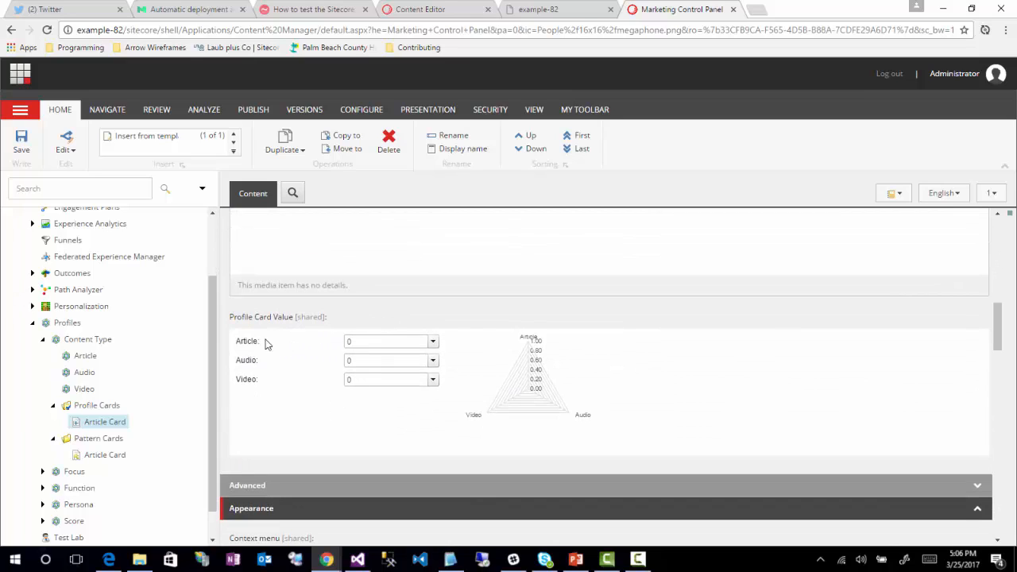
{"action": "left_click", "coordinate": [433, 341]}
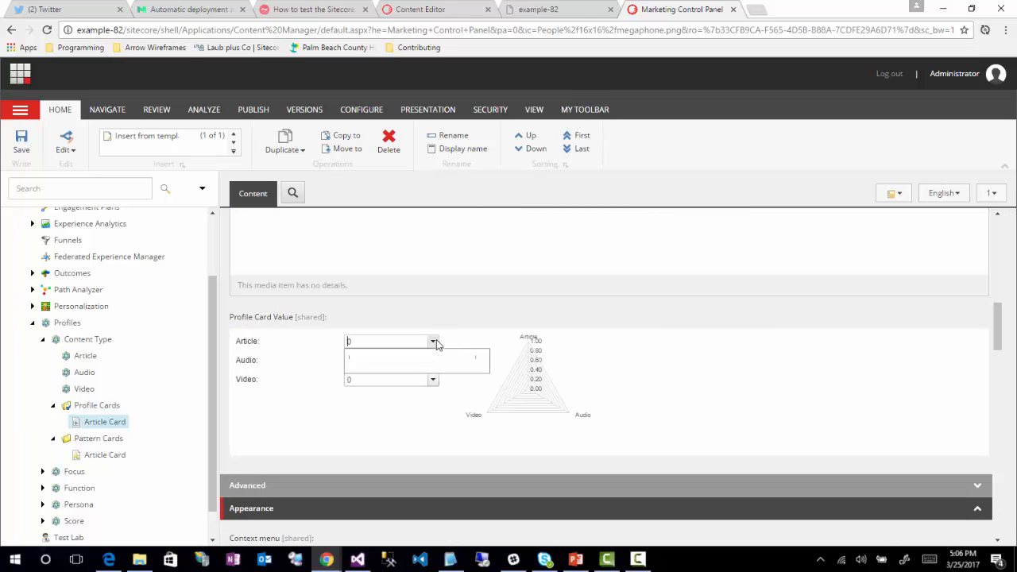
{"action": "left_click_drag", "start_coordinate": [352, 359], "coordinate": [450, 367]}
{"action": "left_click", "coordinate": [341, 406]}
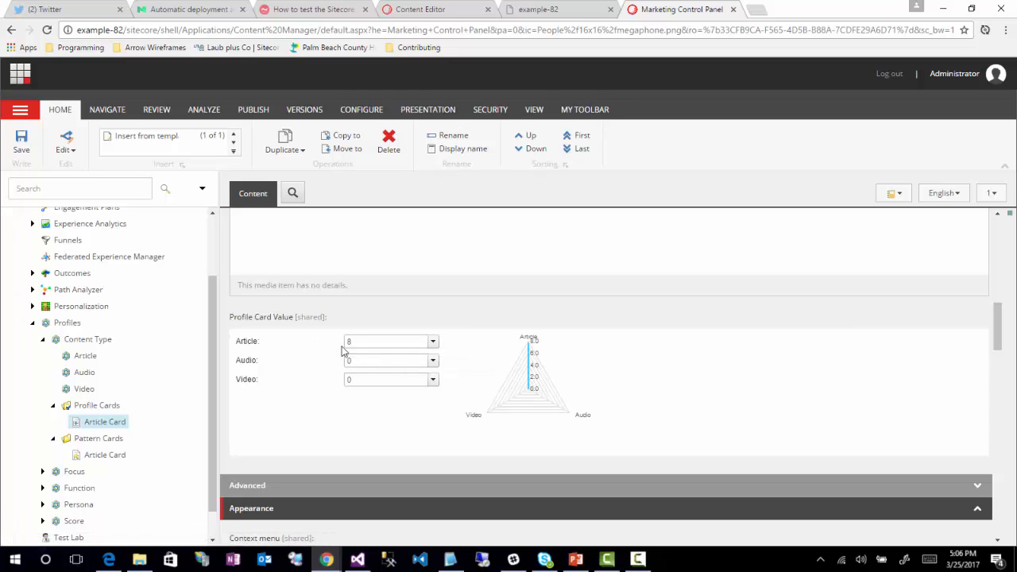
{"action": "left_click", "coordinate": [433, 342]}
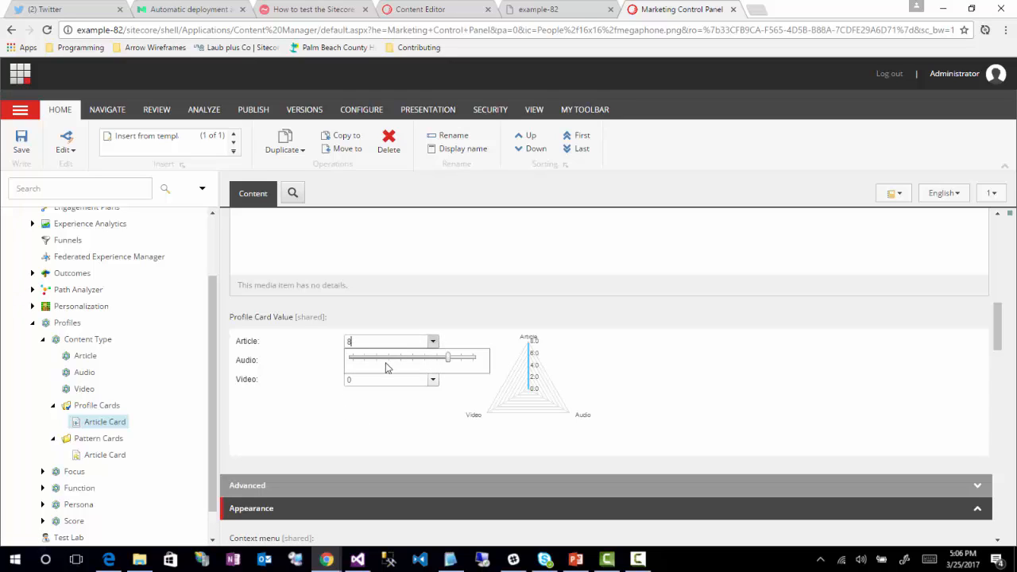
{"action": "left_click_drag", "start_coordinate": [454, 360], "coordinate": [475, 361]}
{"action": "left_click", "coordinate": [384, 417]}
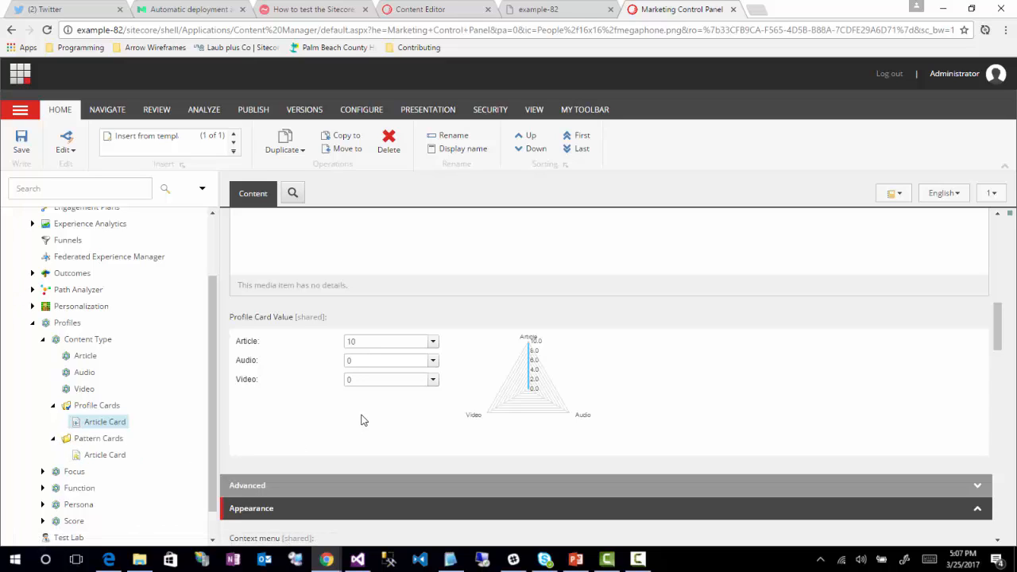
Step: Save the Article Card profile card
{"action": "scroll", "coordinate": [293, 425], "scroll_direction": "up", "scroll_amount": 3}
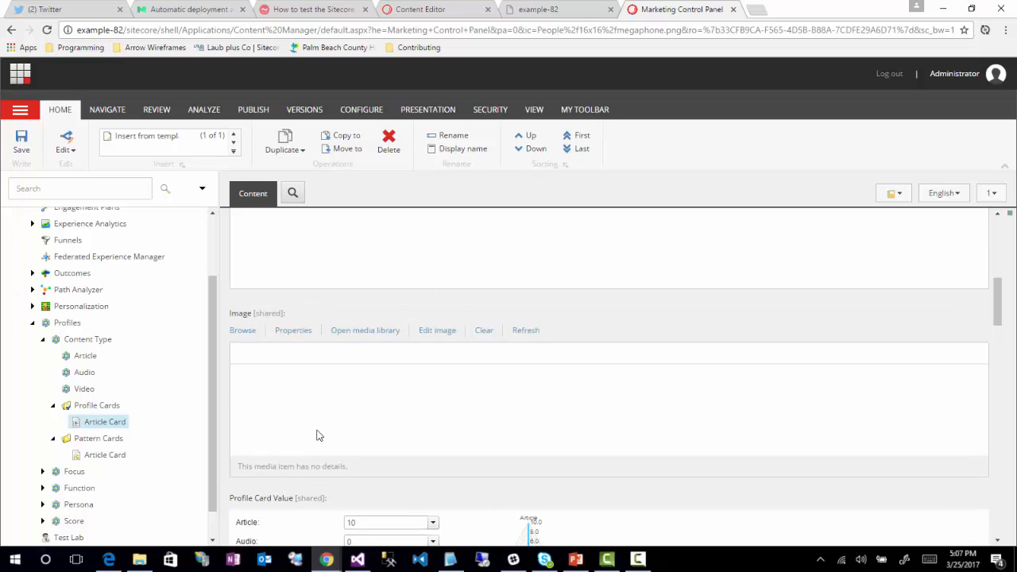
{"action": "scroll", "coordinate": [318, 434], "scroll_direction": "down", "scroll_amount": 3}
{"action": "scroll", "coordinate": [318, 433], "scroll_direction": "up", "scroll_amount": 1}
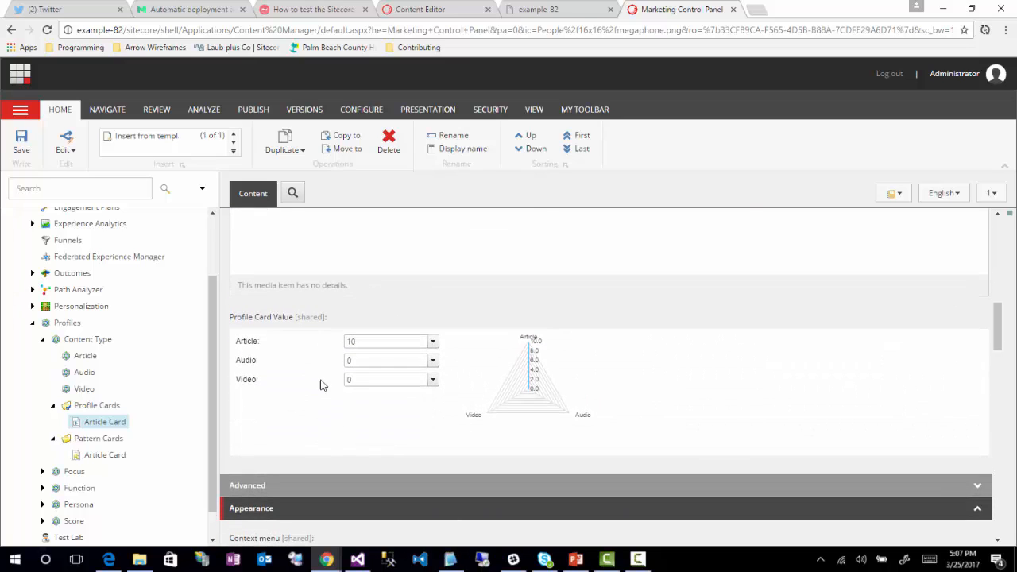
{"action": "left_click", "coordinate": [23, 156]}
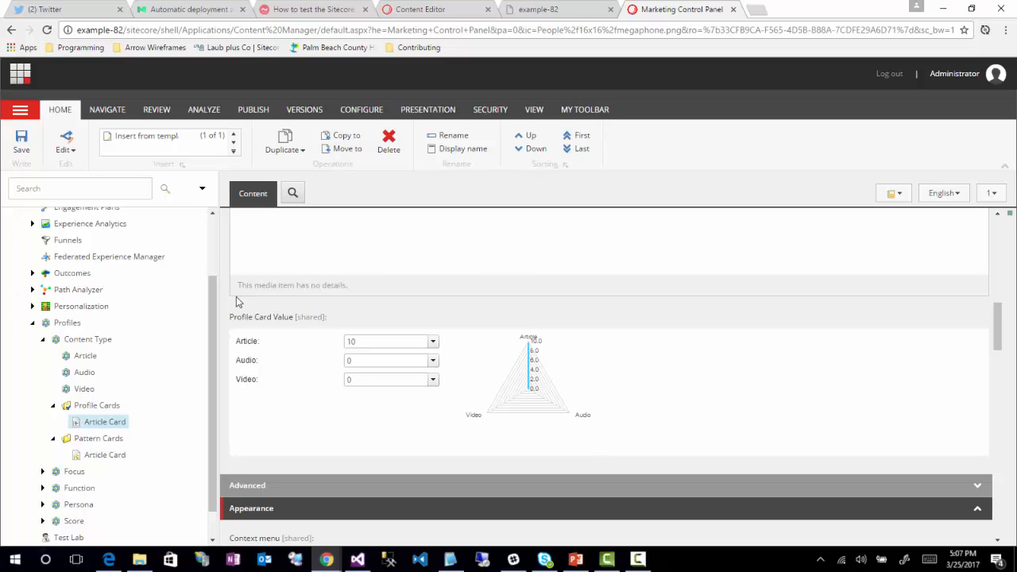
Step: Open the Example.com Home item in the Content Editor and open its Profile Cards dialog
{"action": "left_click", "coordinate": [24, 80]}
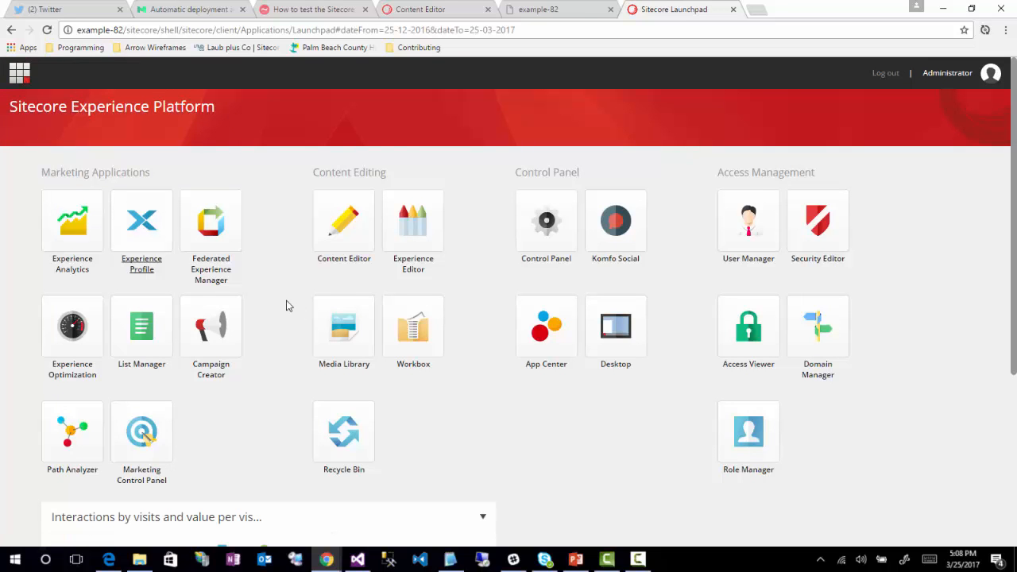
{"action": "left_click", "coordinate": [344, 231]}
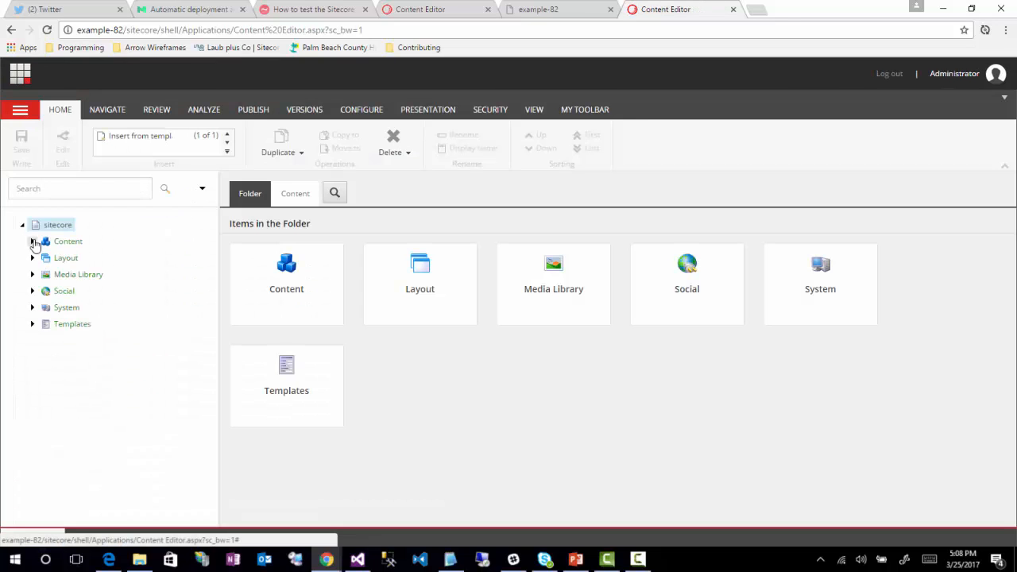
{"action": "left_click", "coordinate": [33, 241]}
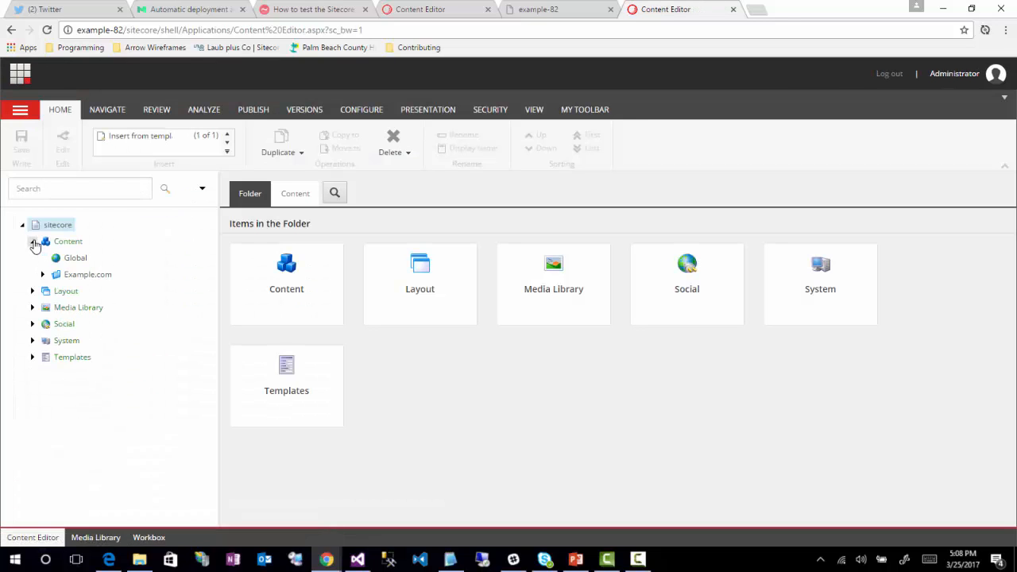
{"action": "left_click", "coordinate": [43, 274]}
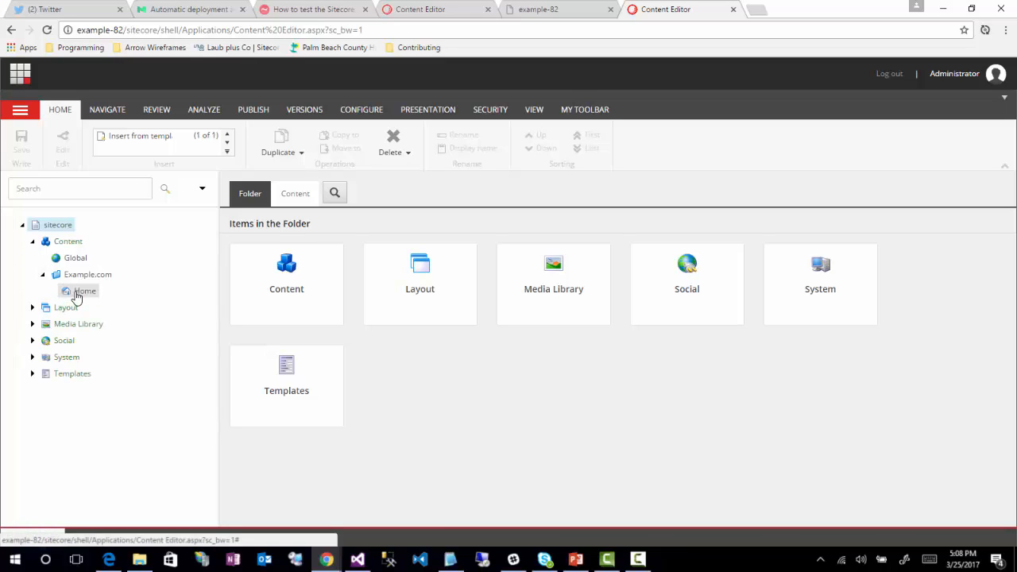
{"action": "left_click", "coordinate": [80, 292]}
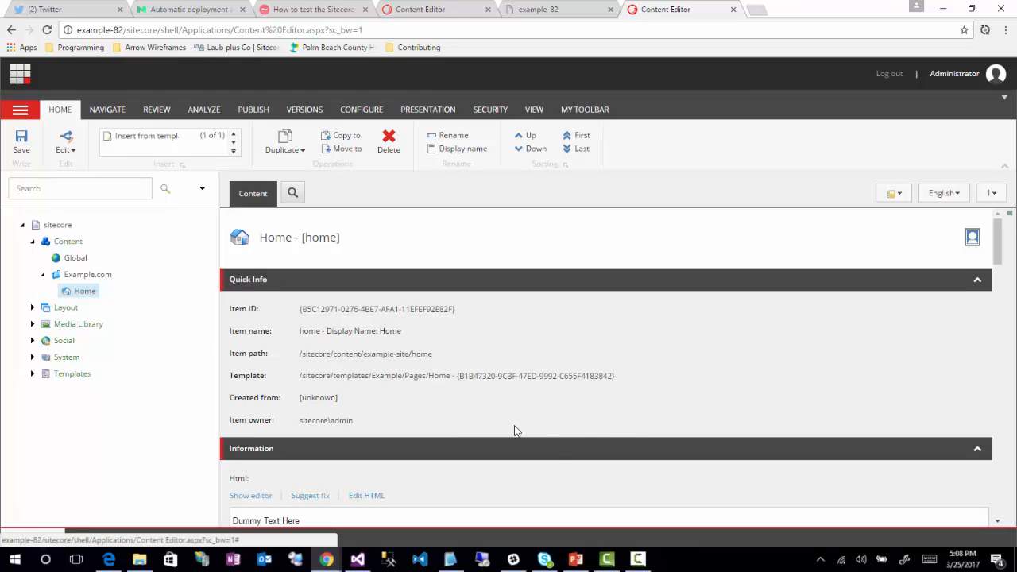
{"action": "scroll", "coordinate": [595, 417], "scroll_direction": "down", "scroll_amount": 1}
{"action": "scroll", "coordinate": [595, 416], "scroll_direction": "up", "scroll_amount": 1}
{"action": "left_click", "coordinate": [973, 238]}
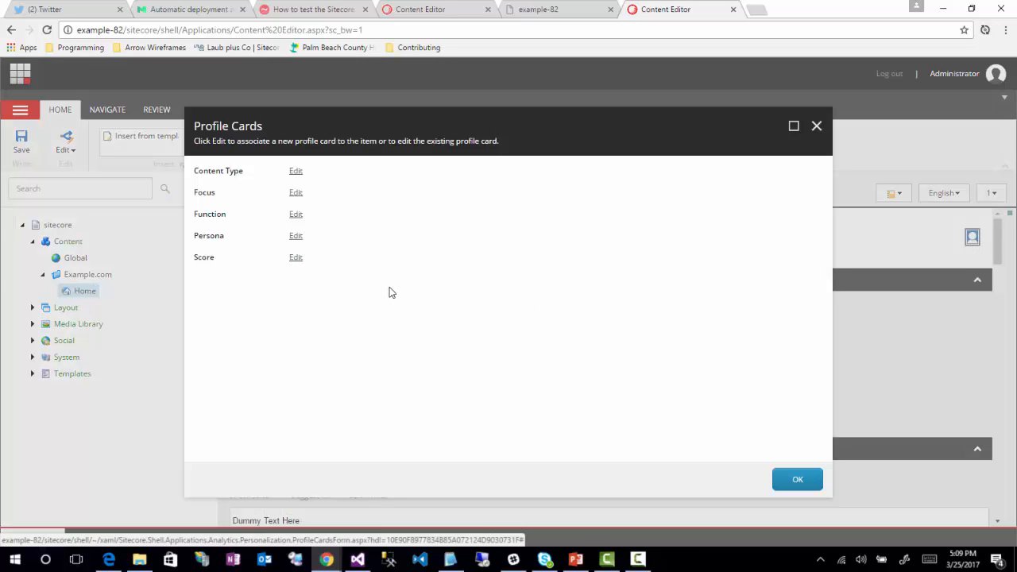
Step: Edit the Content Type profile card and preview the predefined Article Card
{"action": "left_click", "coordinate": [296, 173]}
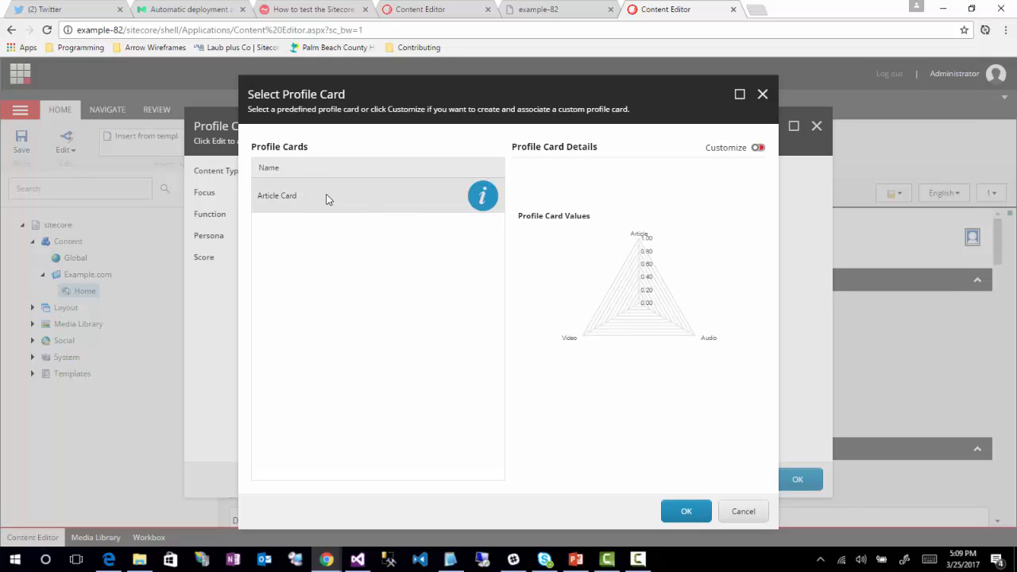
{"action": "left_click", "coordinate": [326, 204]}
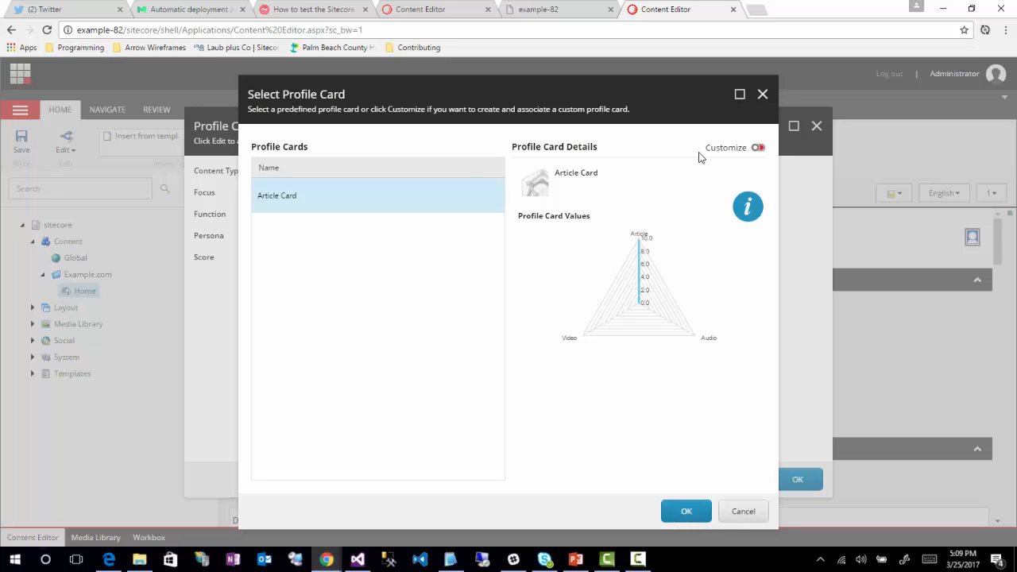
{"action": "mouse_move", "coordinate": [303, 208]}
{"action": "left_click", "coordinate": [751, 149]}
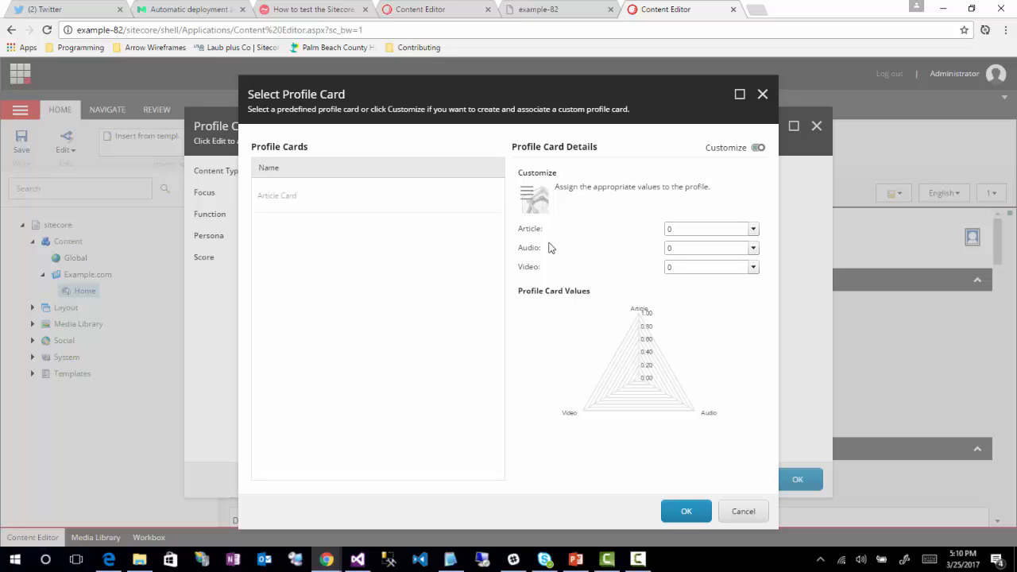
{"action": "left_click", "coordinate": [755, 229]}
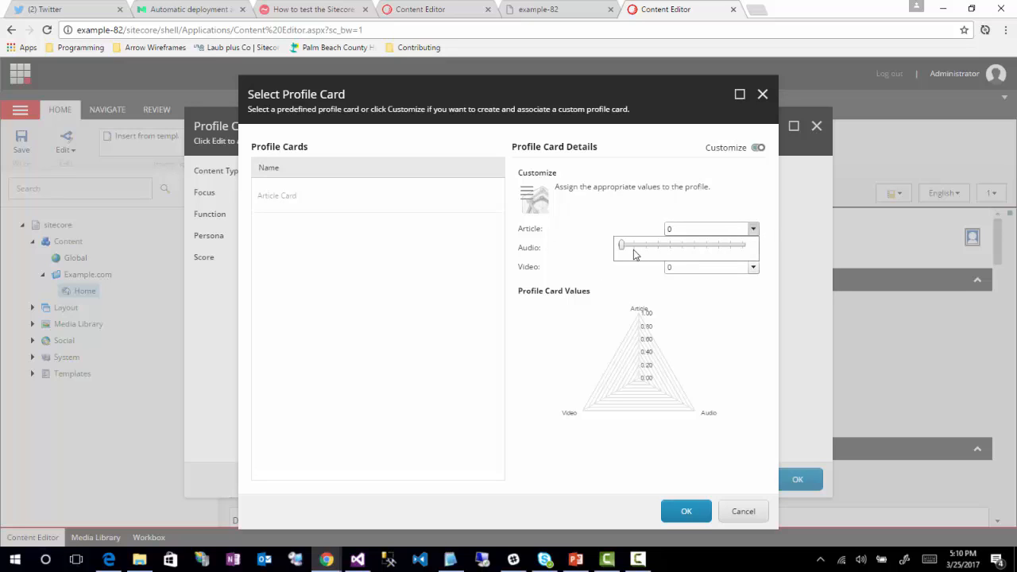
{"action": "left_click_drag", "start_coordinate": [623, 246], "coordinate": [645, 245]}
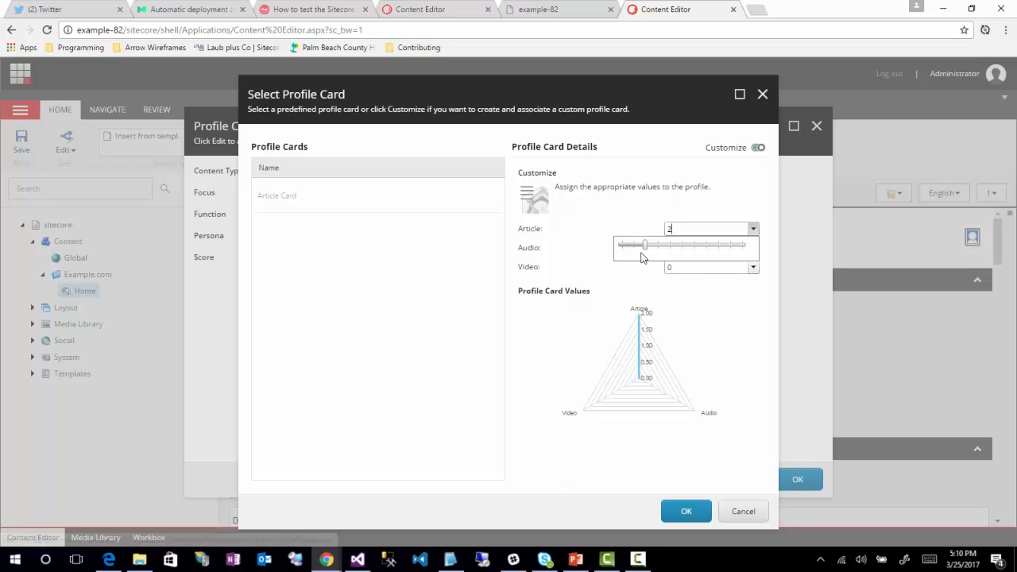
{"action": "left_click_drag", "start_coordinate": [648, 251], "coordinate": [619, 250]}
{"action": "mouse_move", "coordinate": [347, 201]}
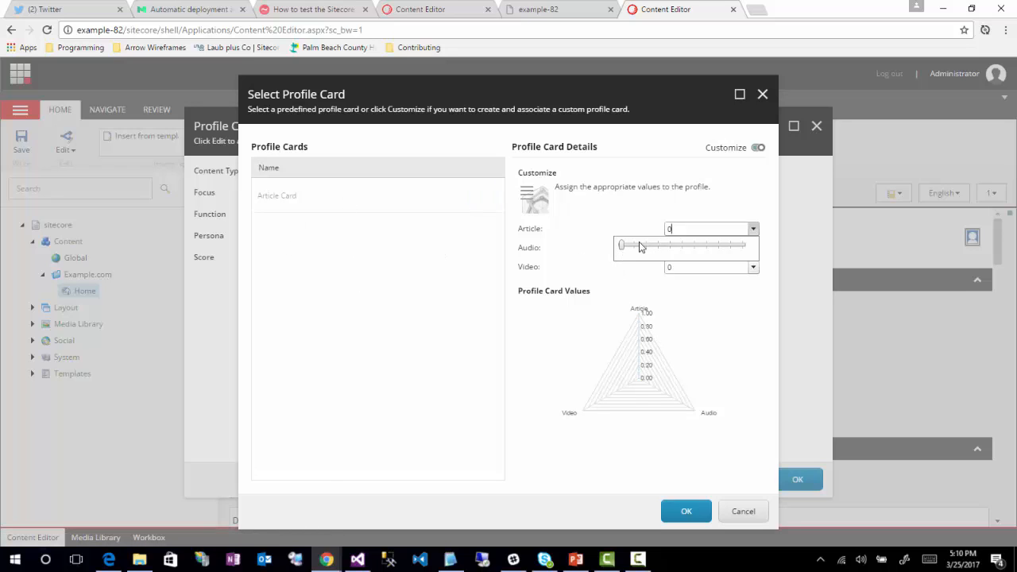
{"action": "left_click", "coordinate": [457, 340]}
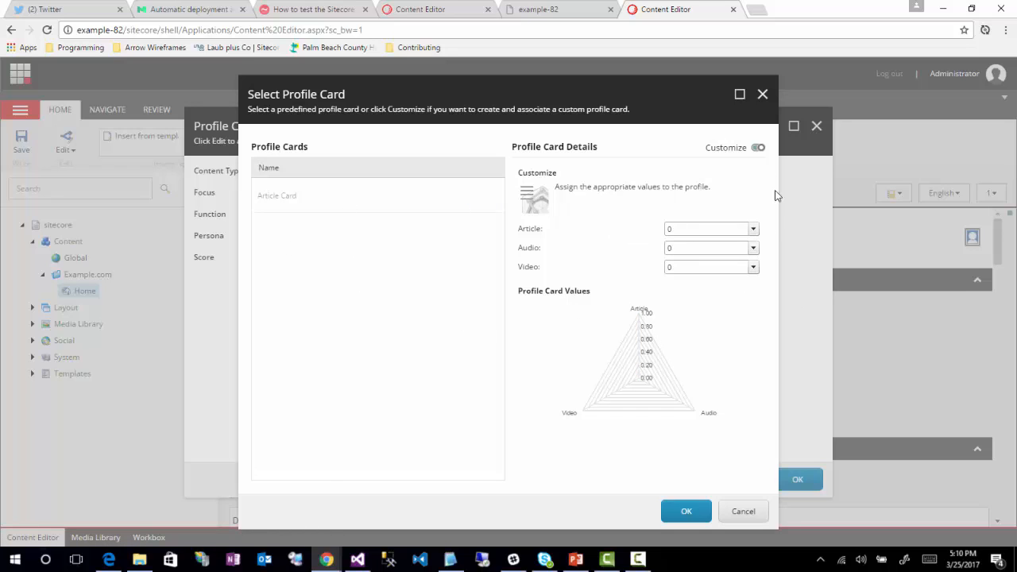
{"action": "left_click", "coordinate": [756, 149]}
Step: Assign the predefined Article Card as the Content Type profile card
{"action": "left_click", "coordinate": [386, 205]}
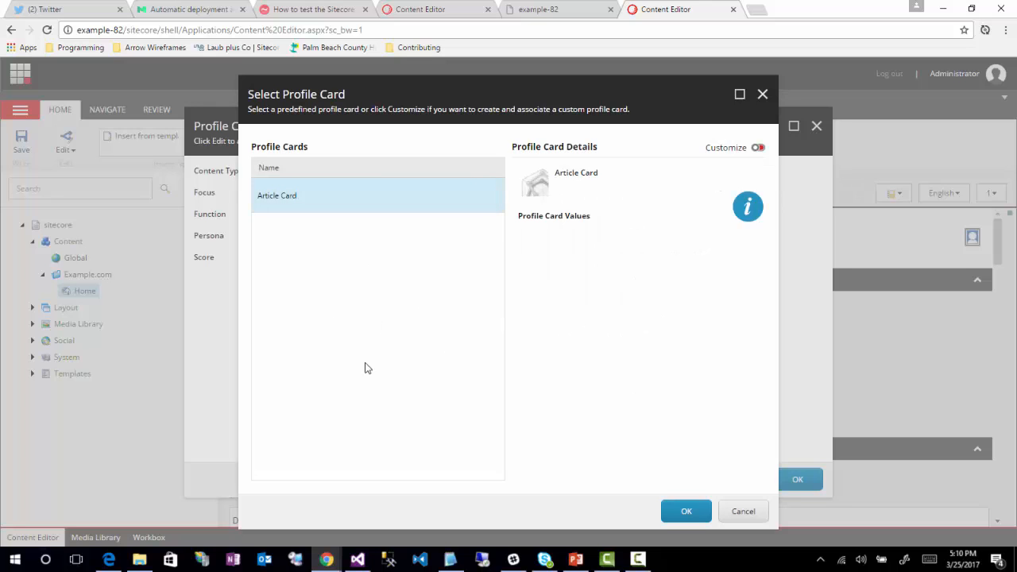
{"action": "left_click", "coordinate": [687, 512]}
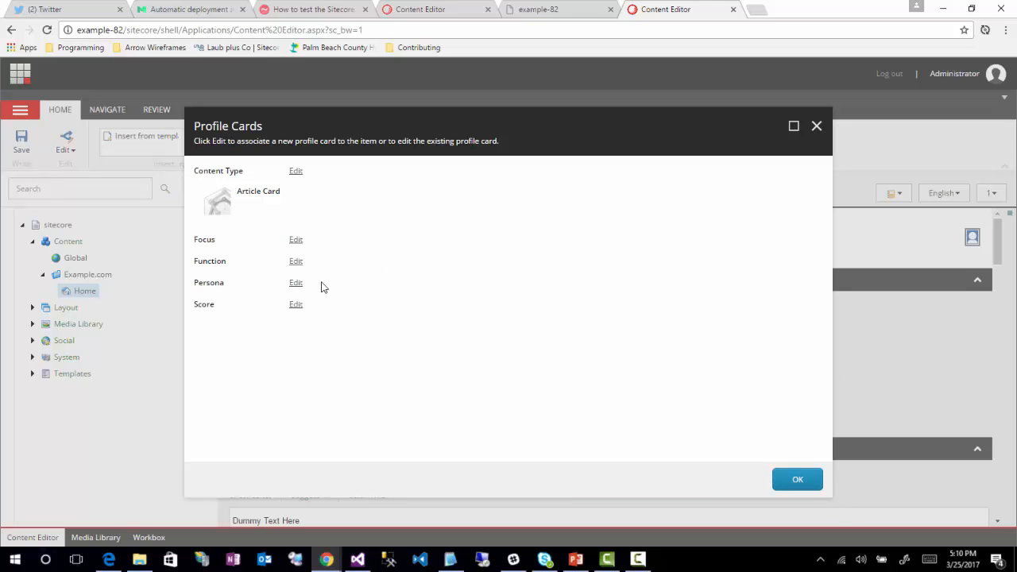
{"action": "left_click", "coordinate": [296, 240]}
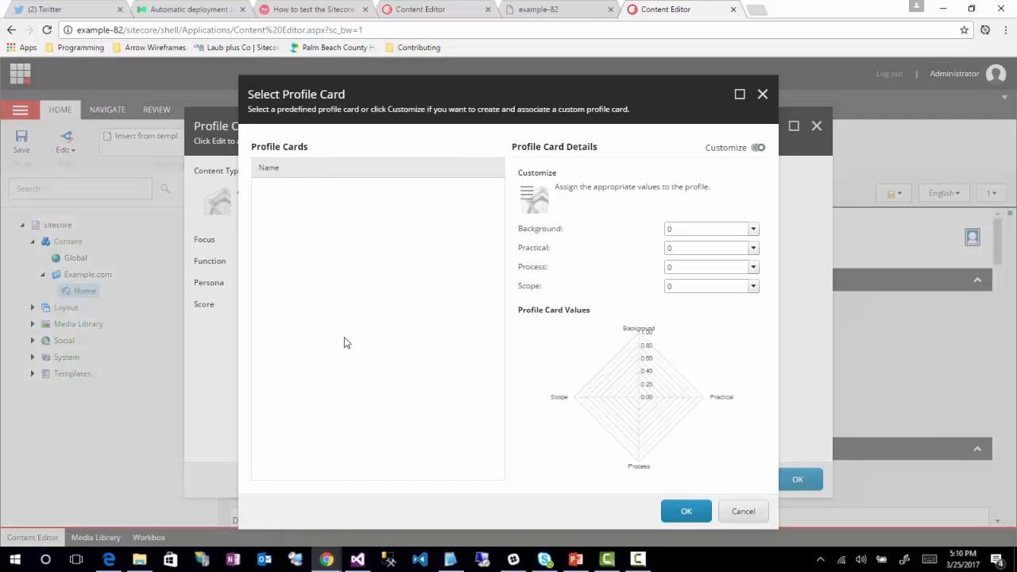
{"action": "left_click", "coordinate": [752, 248]}
{"action": "left_click", "coordinate": [654, 247]}
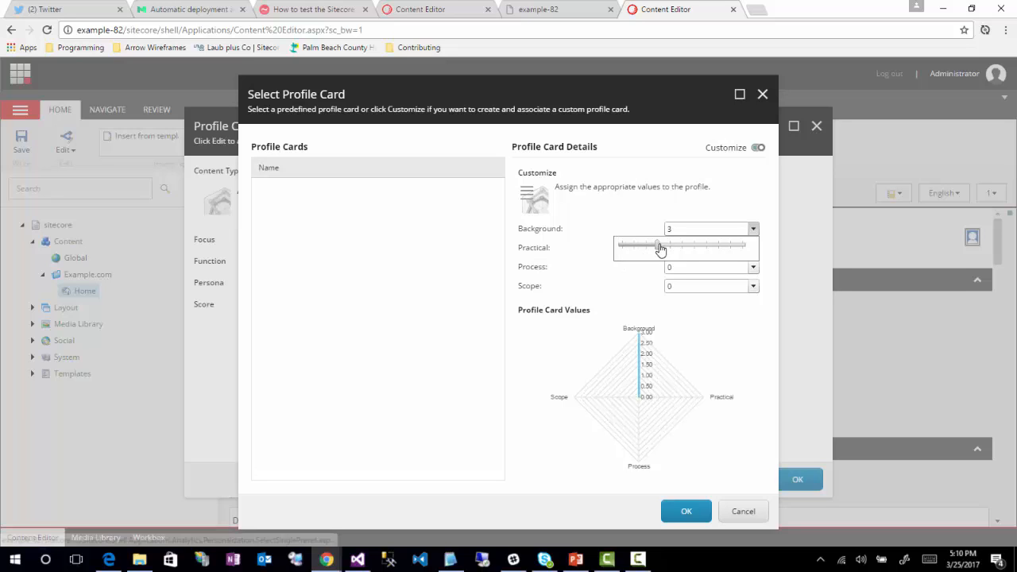
{"action": "left_click_drag", "start_coordinate": [659, 247], "coordinate": [620, 249]}
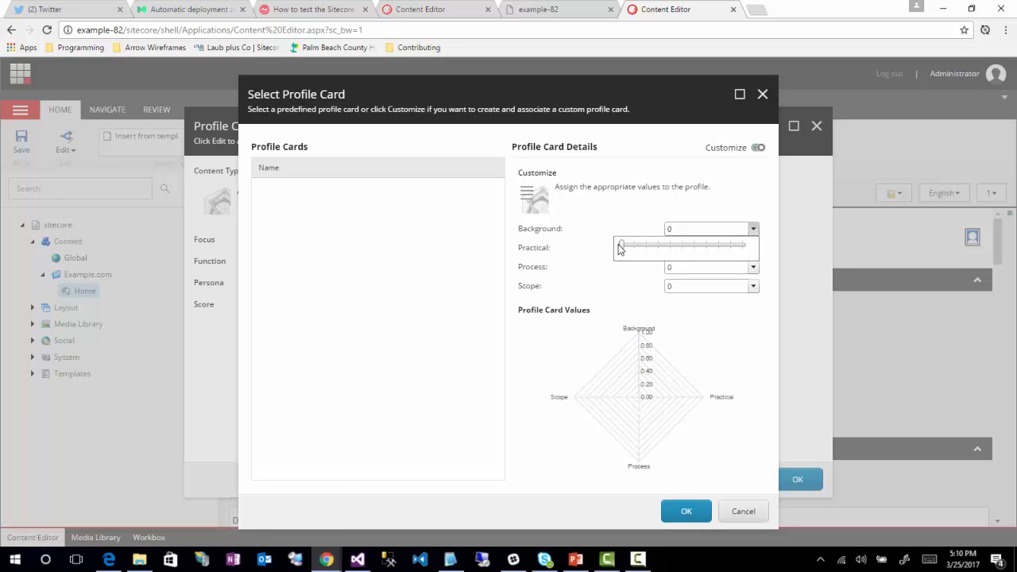
{"action": "left_click", "coordinate": [738, 338]}
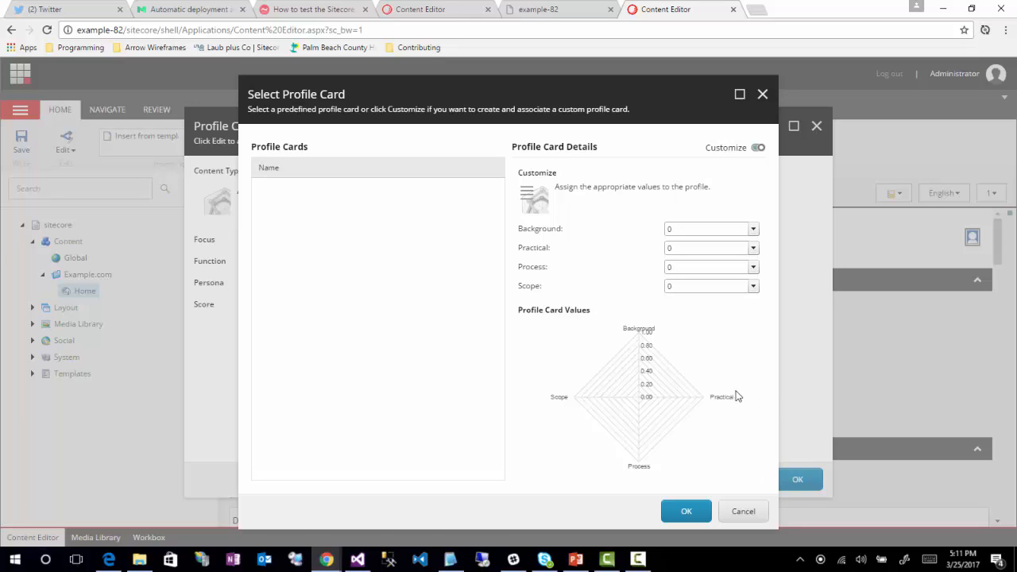
{"action": "left_click", "coordinate": [743, 512]}
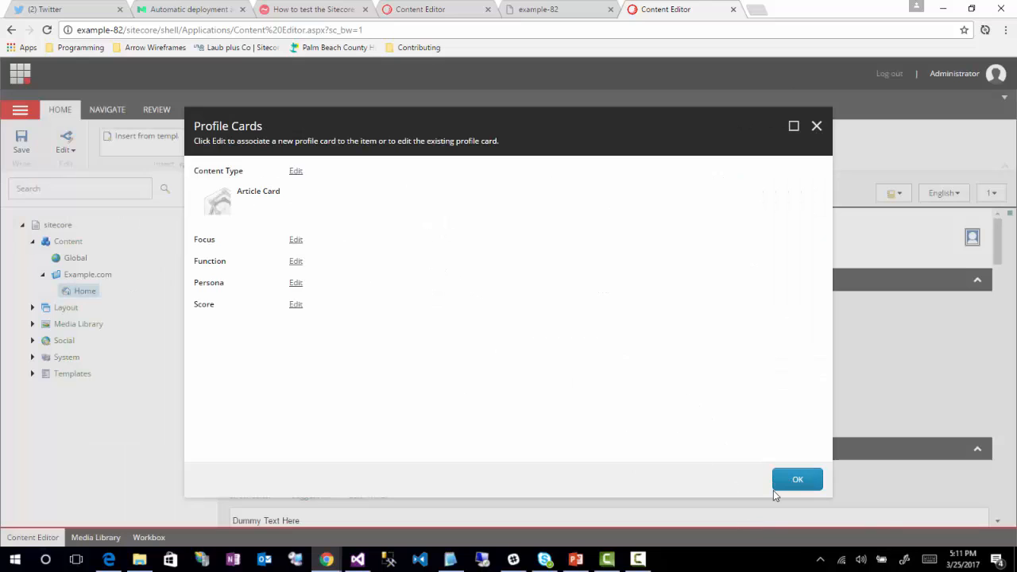
Step: Close the Profile Cards dialog and save the Home item
{"action": "left_click", "coordinate": [797, 480]}
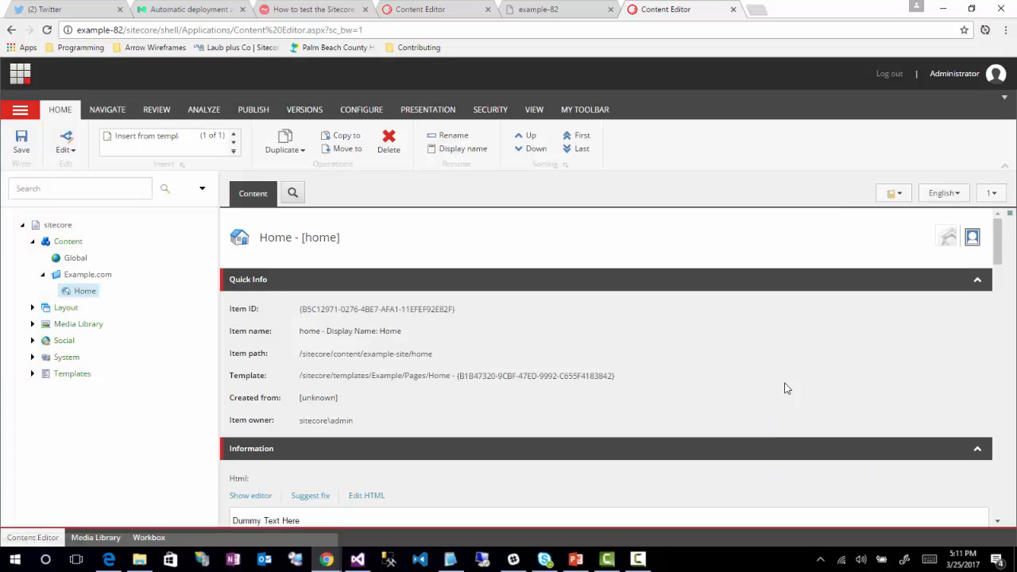
{"action": "mouse_move", "coordinate": [945, 240]}
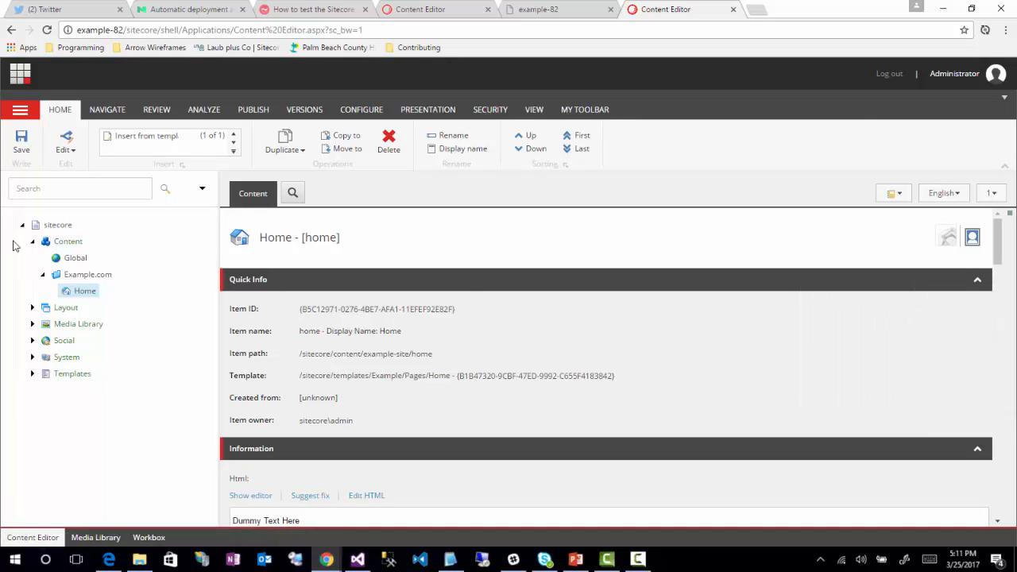
{"action": "left_click", "coordinate": [21, 148]}
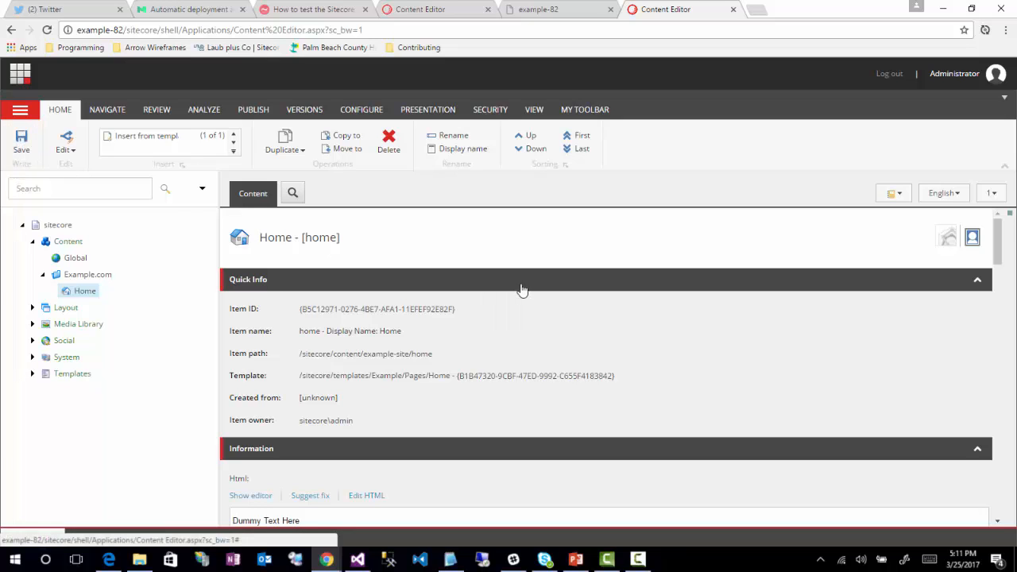
Step: Publish the whole site using Smart publish to the Internet (web) target
{"action": "left_click", "coordinate": [254, 109]}
{"action": "left_click", "coordinate": [125, 151]}
{"action": "left_click", "coordinate": [142, 165]}
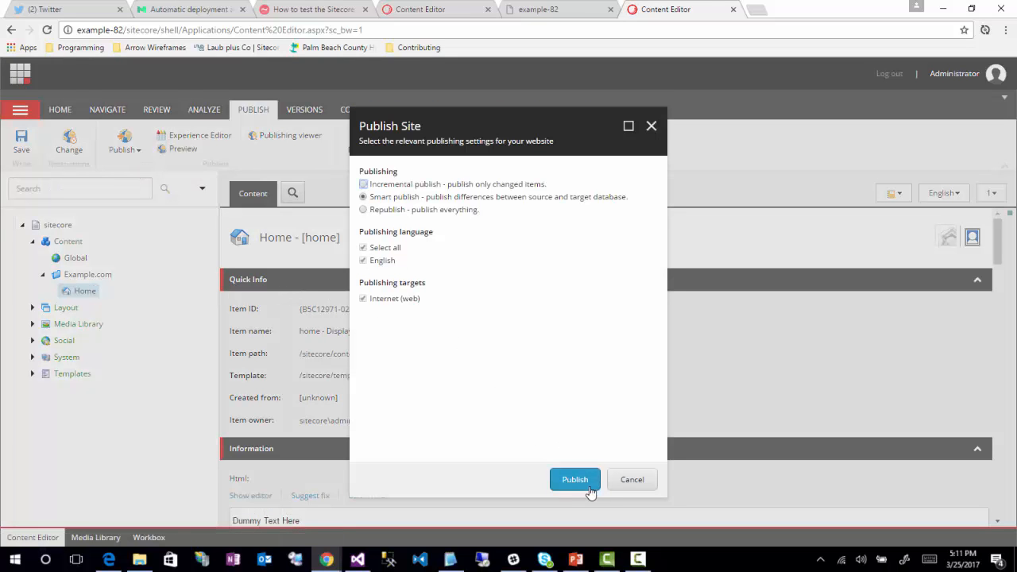
{"action": "left_click", "coordinate": [575, 480]}
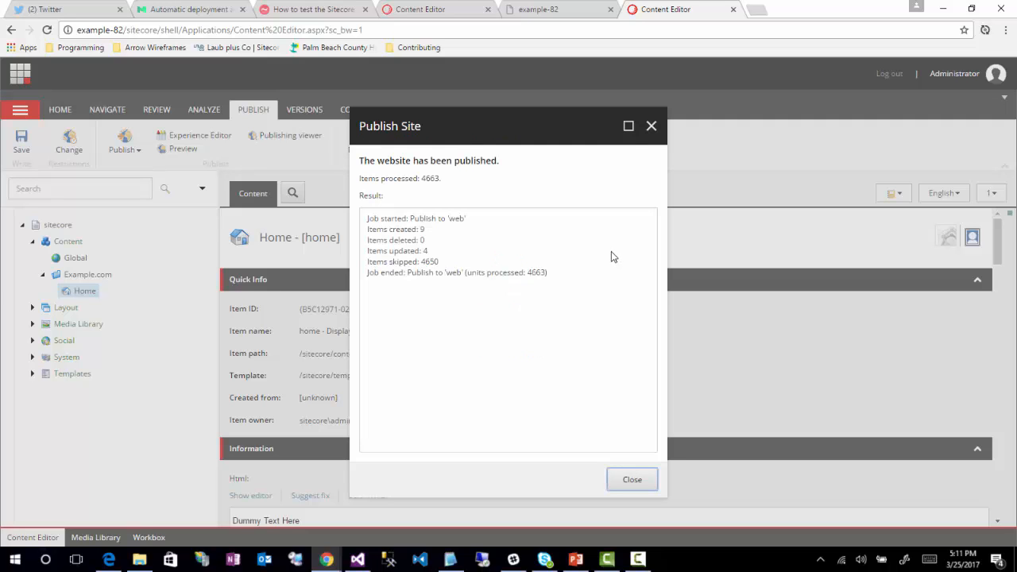
{"action": "left_click", "coordinate": [632, 481]}
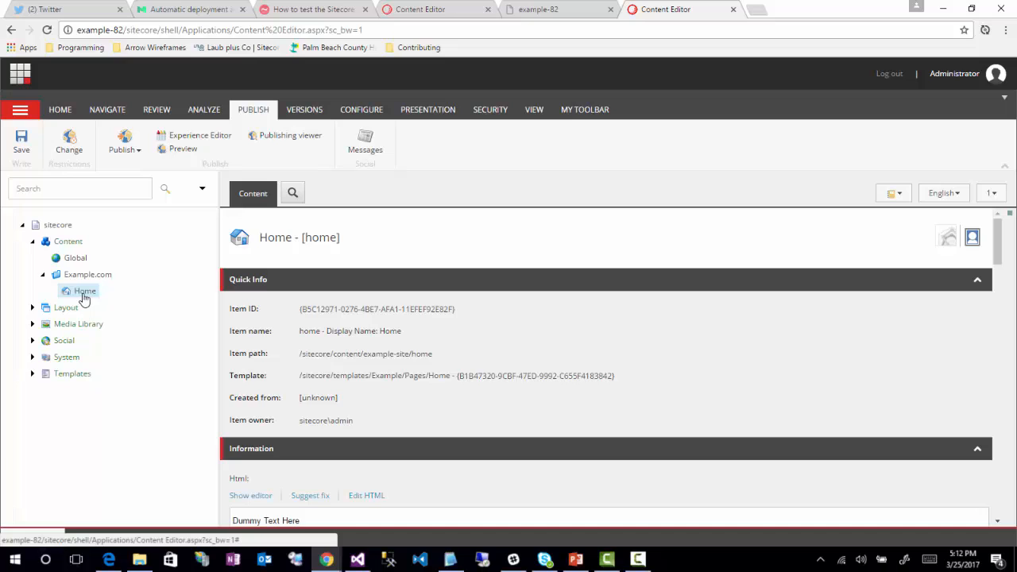
Step: Open personalization for the HtmlBlock control in the Home item's default device layout
{"action": "key", "text": "F5"}
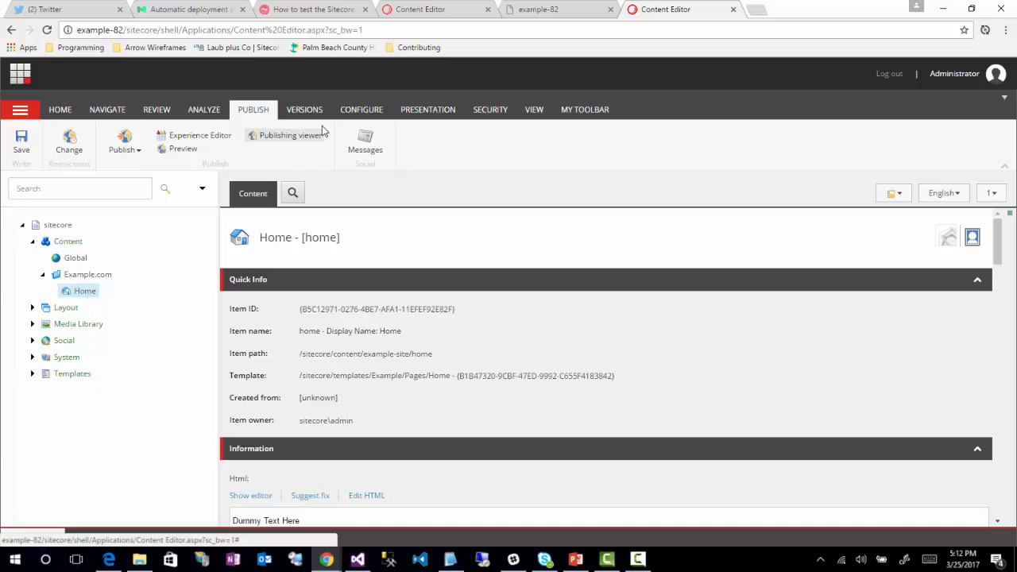
{"action": "left_click", "coordinate": [429, 111]}
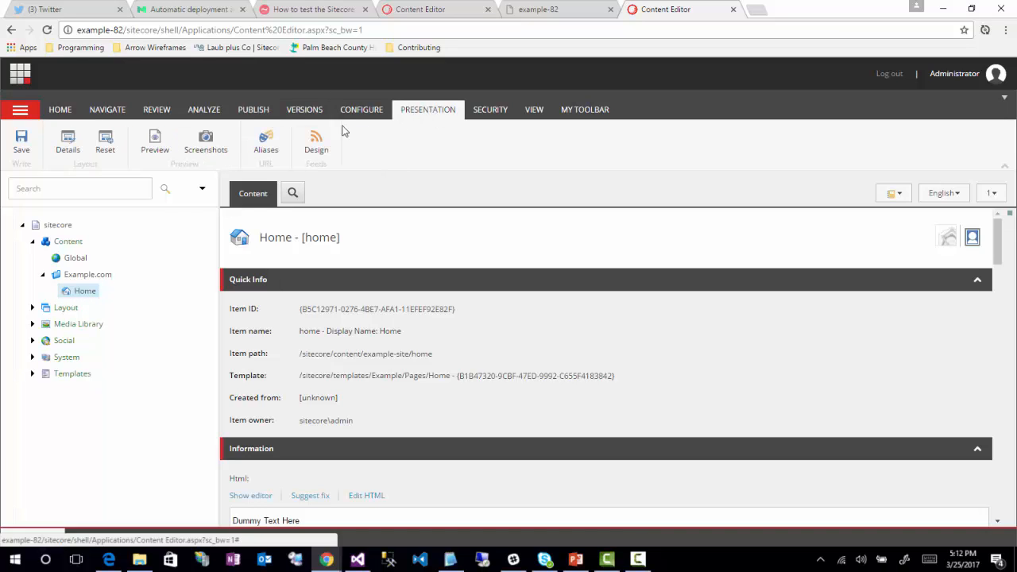
{"action": "left_click", "coordinate": [75, 150]}
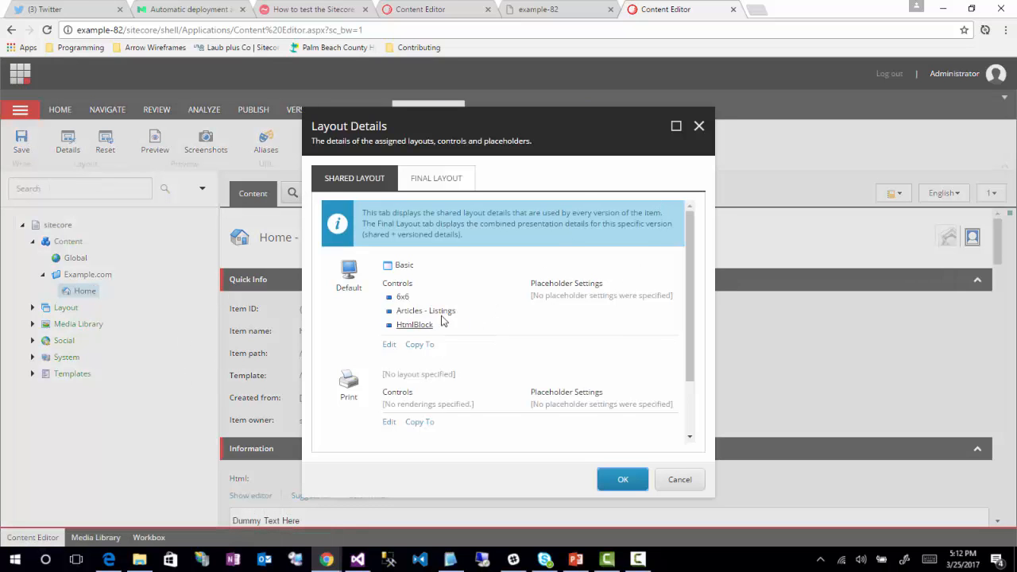
{"action": "left_click", "coordinate": [389, 347]}
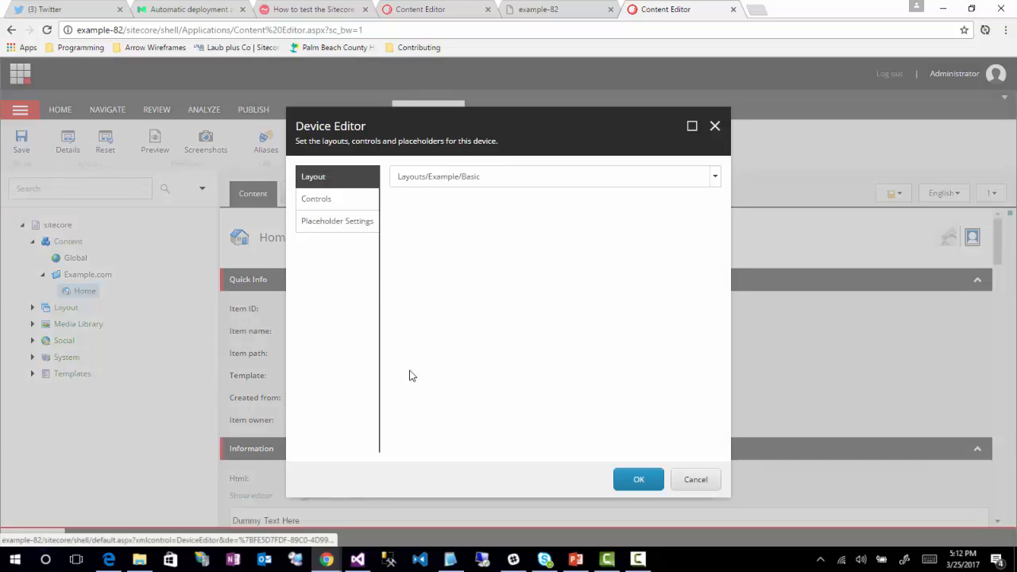
{"action": "left_click", "coordinate": [331, 205]}
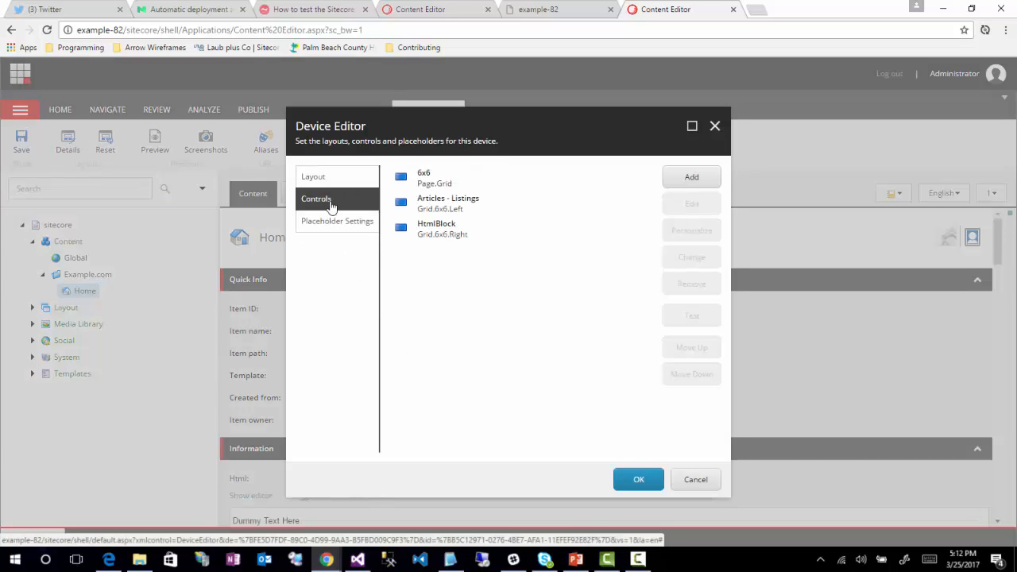
{"action": "left_click", "coordinate": [430, 238]}
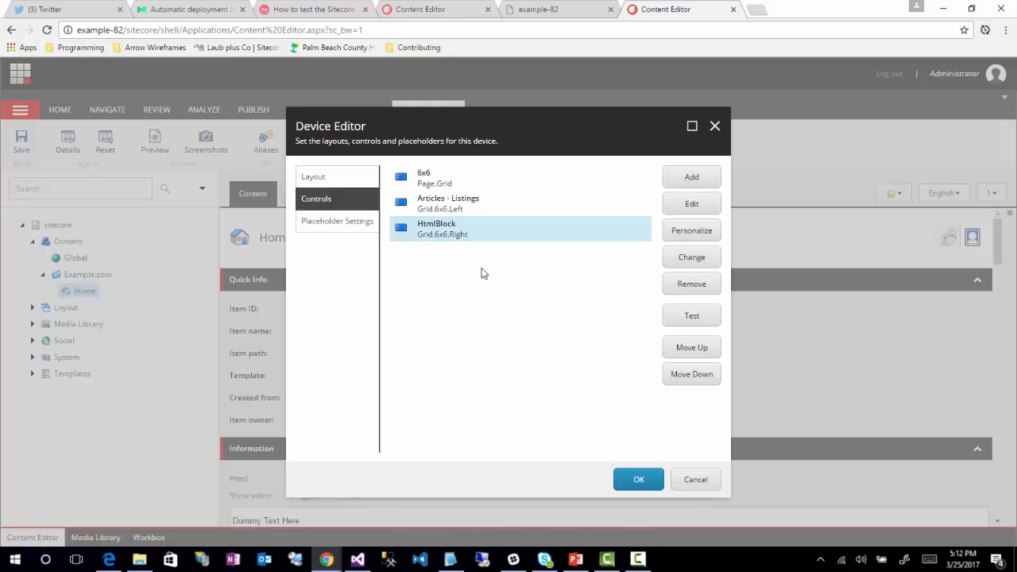
{"action": "left_click", "coordinate": [696, 235]}
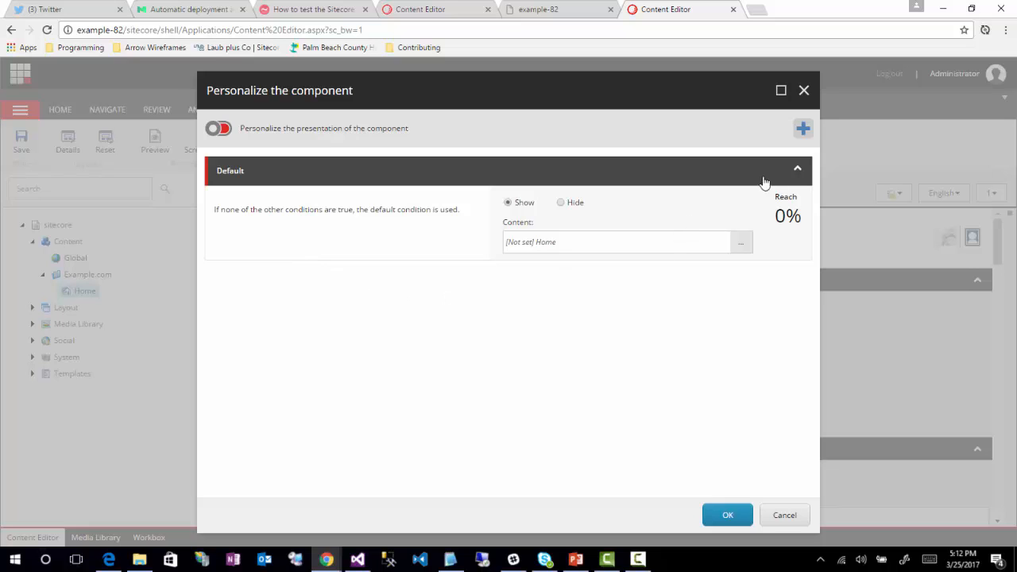
Step: Add a personalization rule named Personalized Pattern and set the default condition to Hide
{"action": "left_click", "coordinate": [803, 129]}
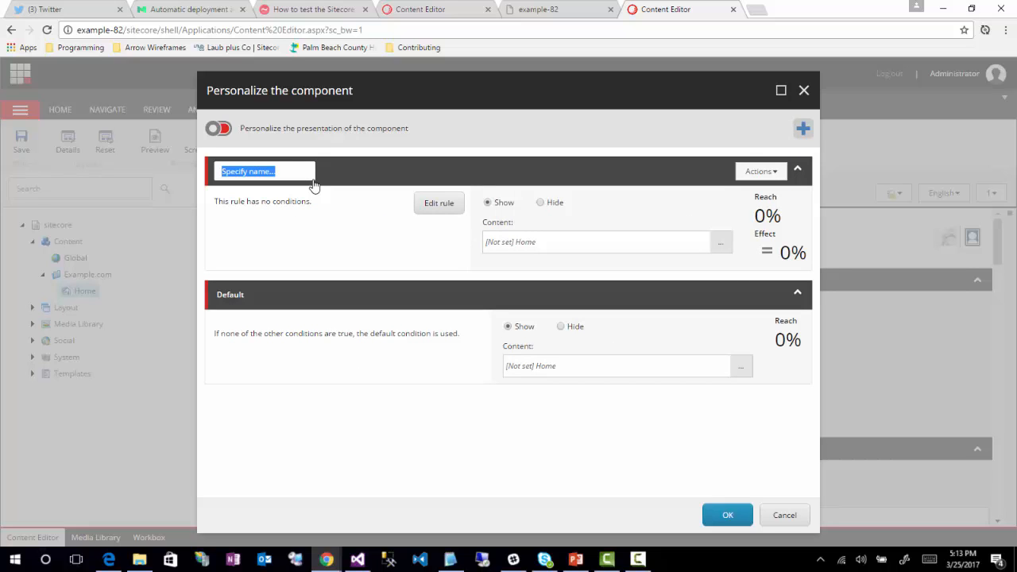
{"action": "type", "text": "Personalized Pattern"}
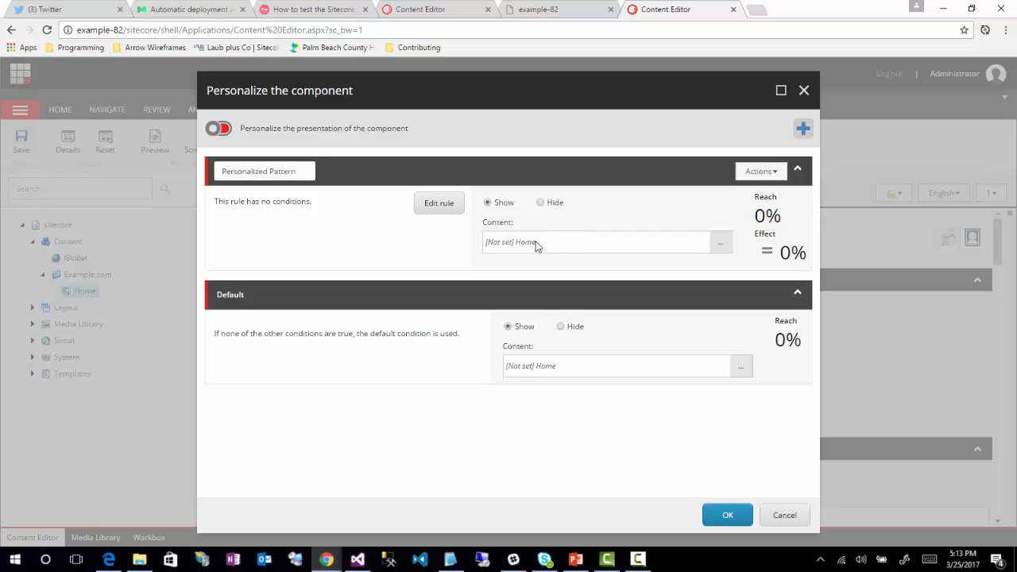
{"action": "left_click", "coordinate": [561, 327]}
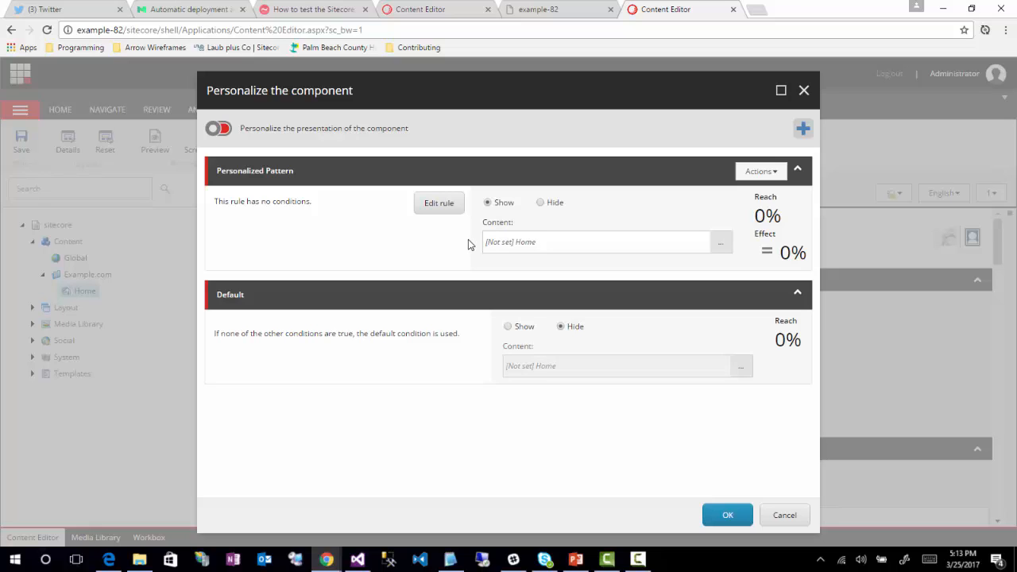
Step: Give the rule the condition where the current visit matches a specific pattern card in the Content Type profile
{"action": "left_click", "coordinate": [439, 209]}
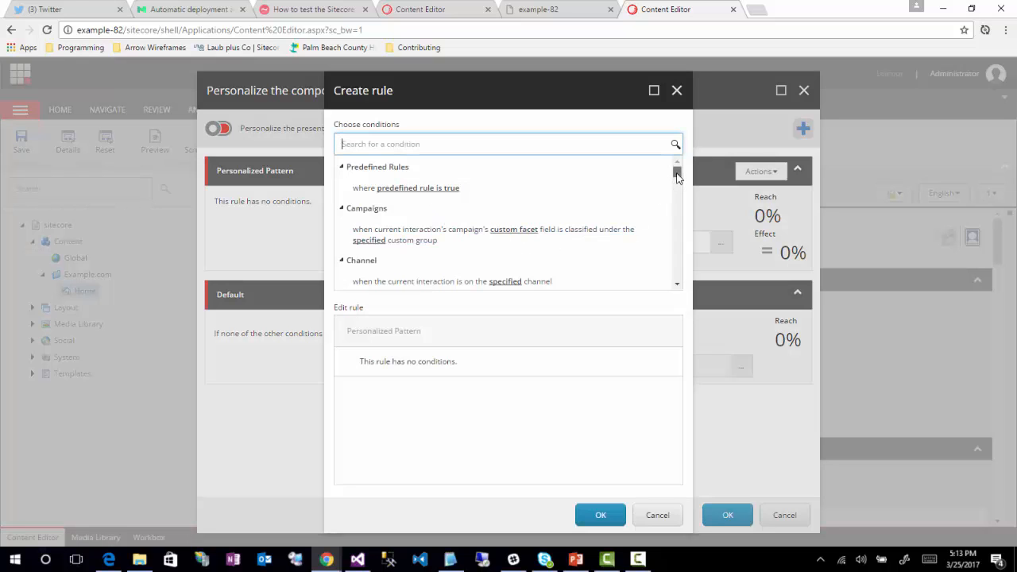
{"action": "left_click_drag", "start_coordinate": [677, 175], "coordinate": [678, 248]}
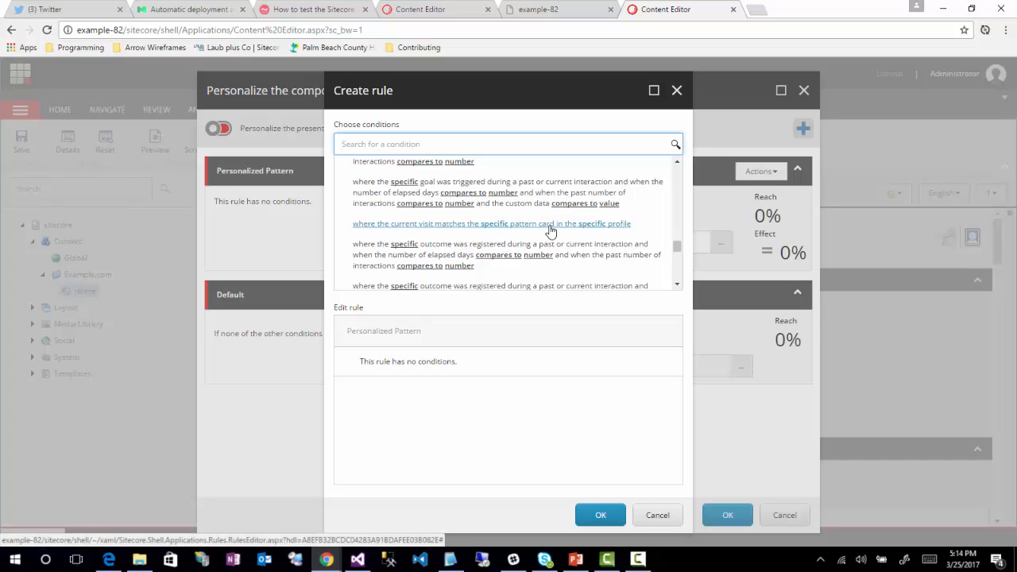
{"action": "left_click", "coordinate": [422, 229]}
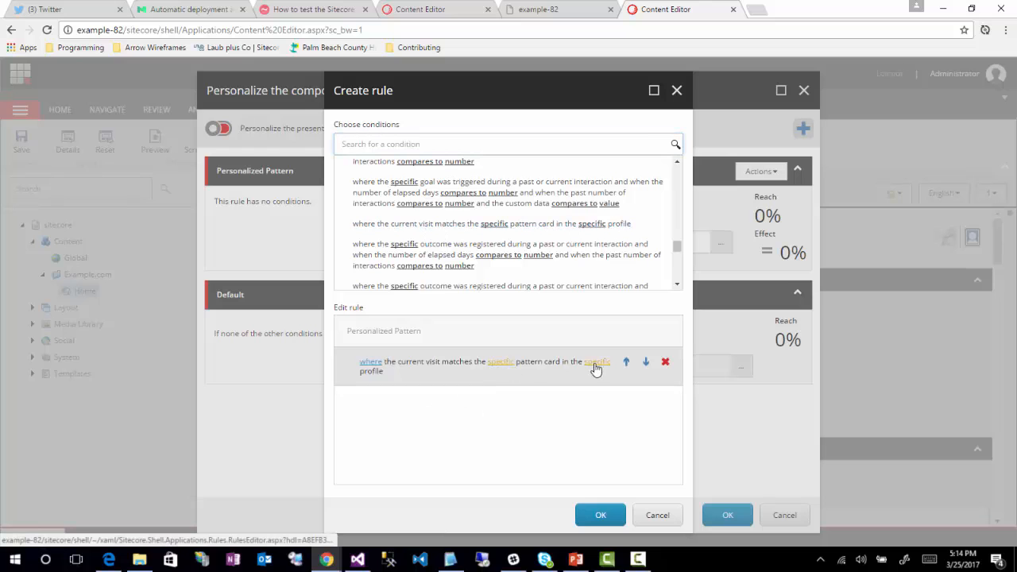
{"action": "left_click", "coordinate": [502, 364]}
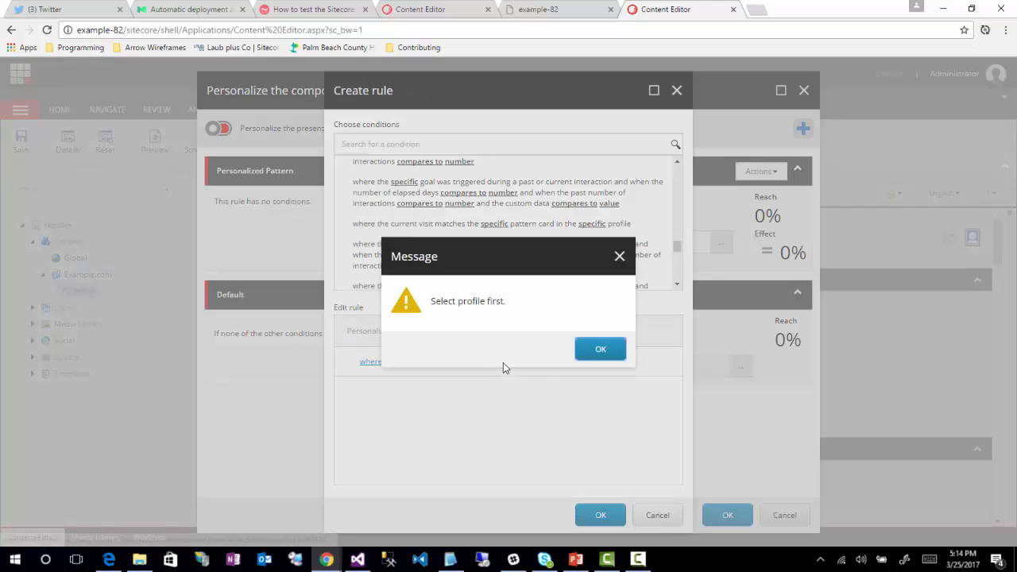
{"action": "left_click", "coordinate": [596, 349]}
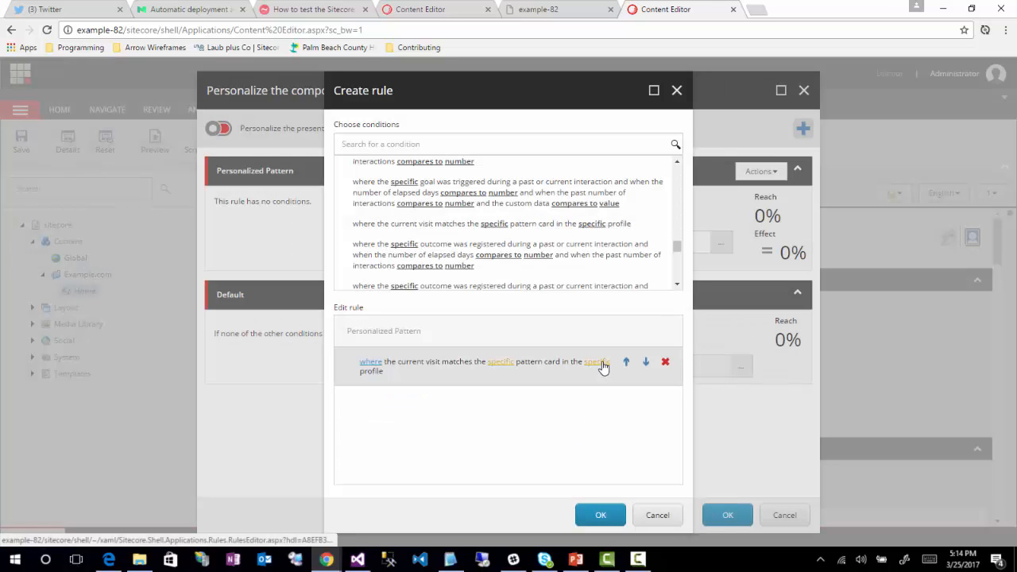
{"action": "left_click", "coordinate": [596, 364]}
{"action": "left_click", "coordinate": [256, 213]}
{"action": "left_click", "coordinate": [734, 479]}
Step: Set the condition's pattern card to Article Card and confirm the new rule
{"action": "left_click", "coordinate": [500, 364]}
{"action": "left_click", "coordinate": [189, 177]}
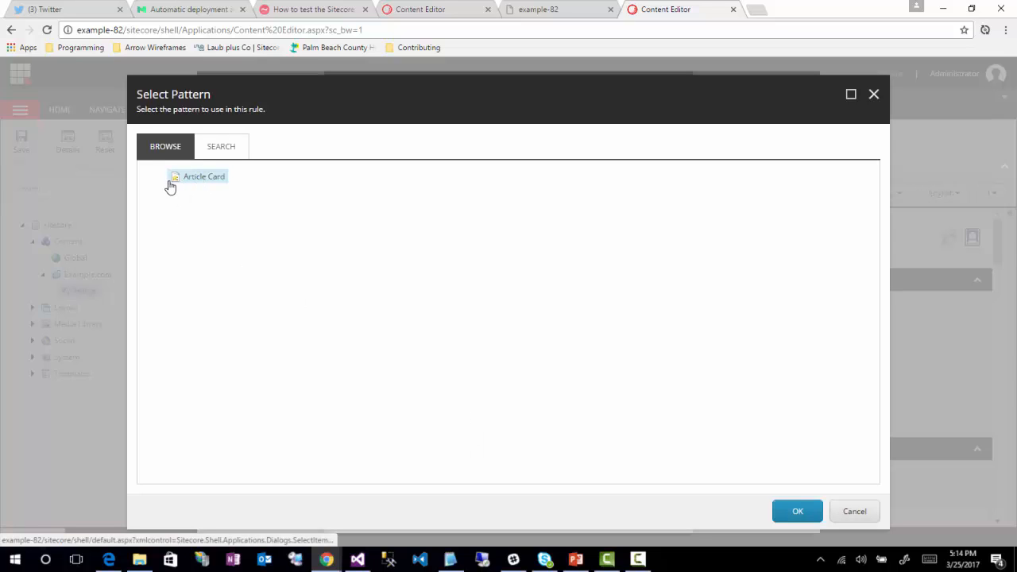
{"action": "left_click", "coordinate": [798, 513]}
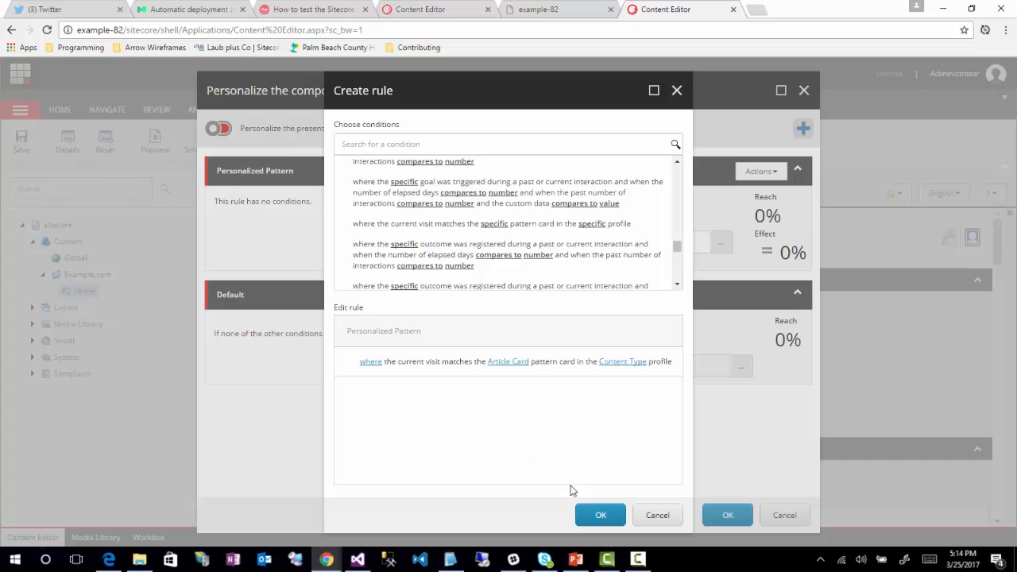
{"action": "left_click", "coordinate": [601, 518]}
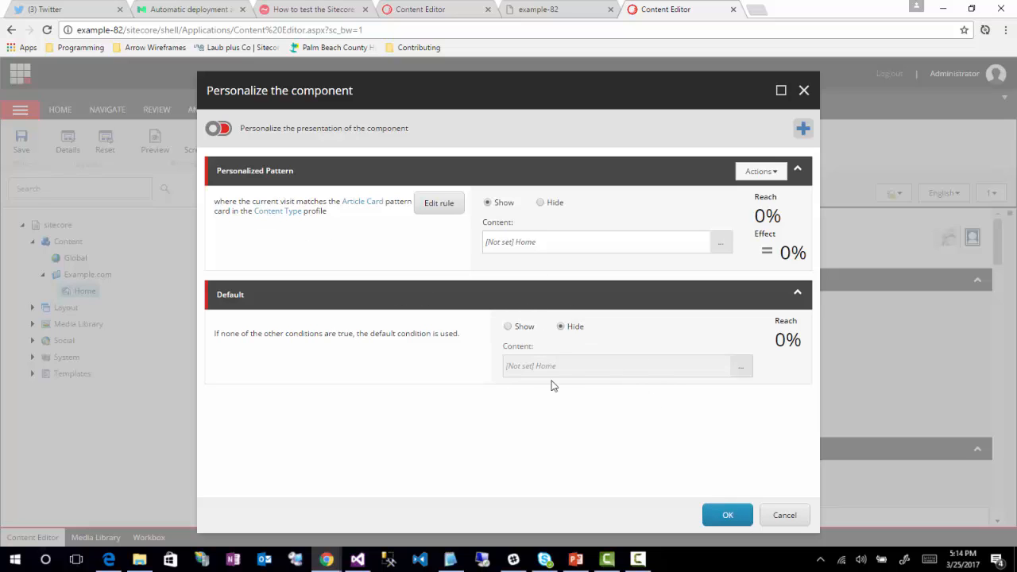
Step: Apply the component personalization and confirm the device editor and layout details of the Home item
{"action": "left_click", "coordinate": [727, 517]}
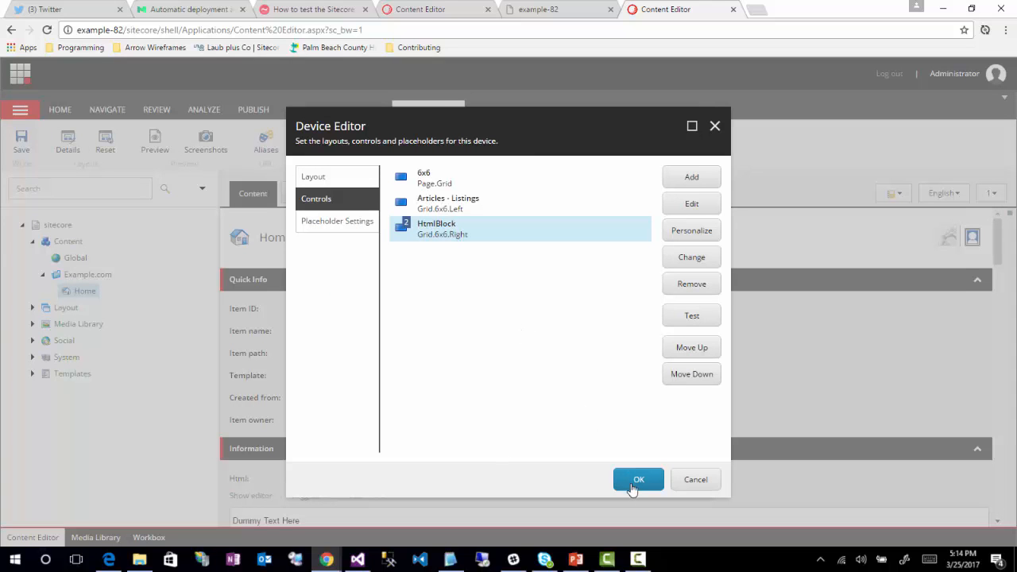
{"action": "left_click", "coordinate": [633, 483]}
{"action": "left_click", "coordinate": [628, 482]}
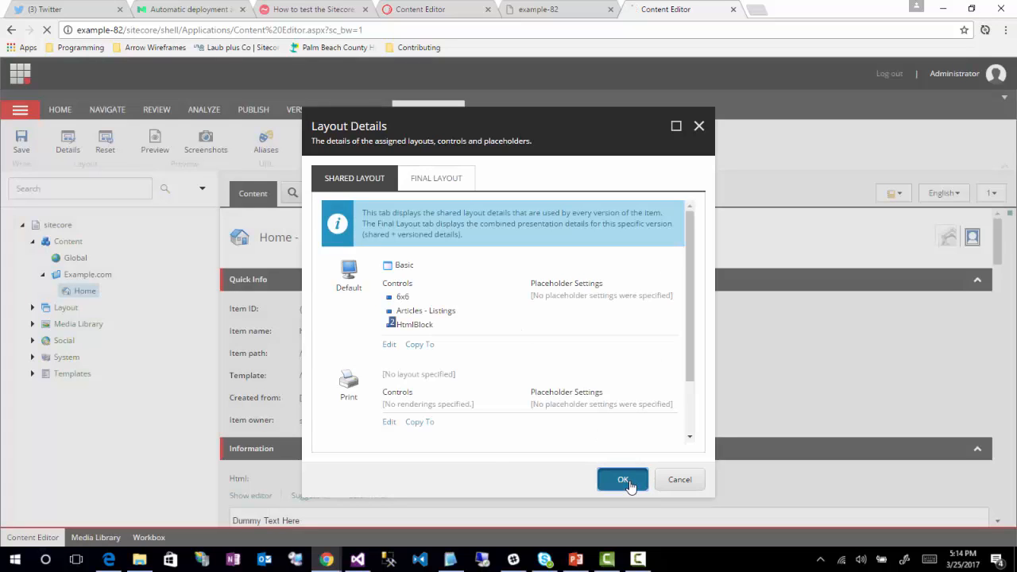
Step: Replace the Home item's Html field text with "Pattern Card is met (Article Viewer)" in the HTML editor
{"action": "scroll", "coordinate": [470, 410], "scroll_direction": "down", "scroll_amount": 3}
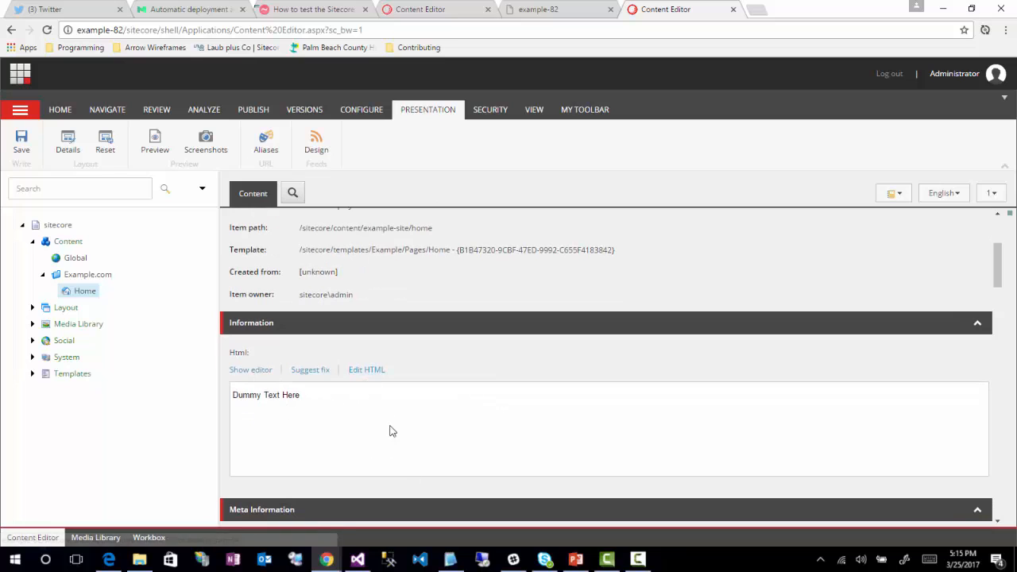
{"action": "left_click", "coordinate": [368, 371]}
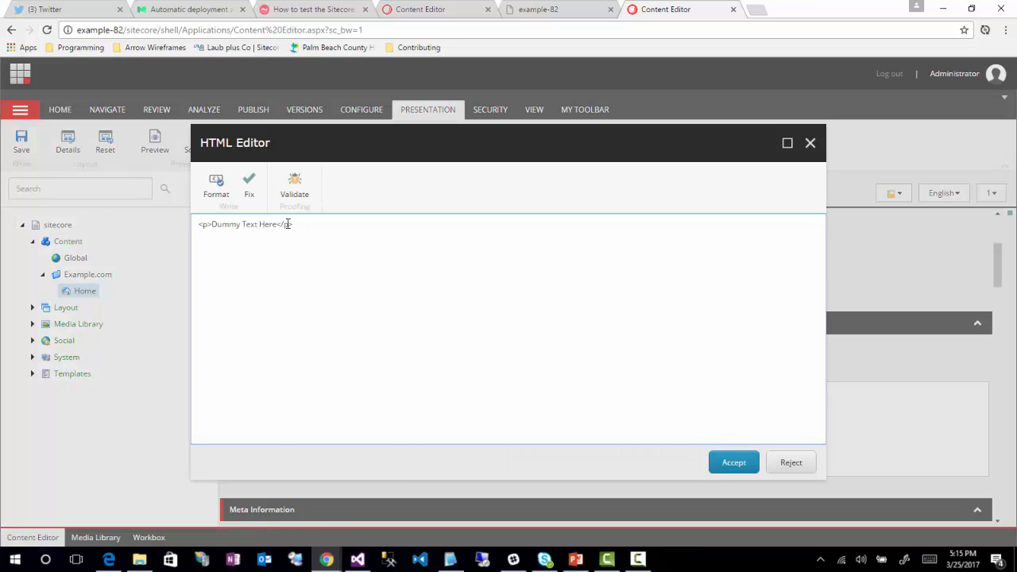
{"action": "left_click_drag", "start_coordinate": [277, 224], "coordinate": [212, 225]}
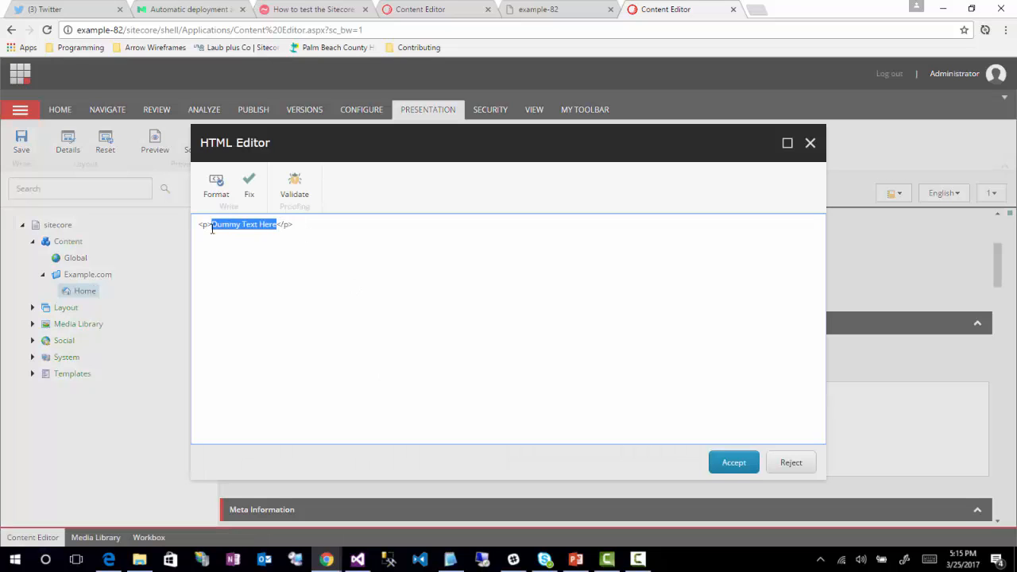
{"action": "type", "text": "Pattern Card is met"}
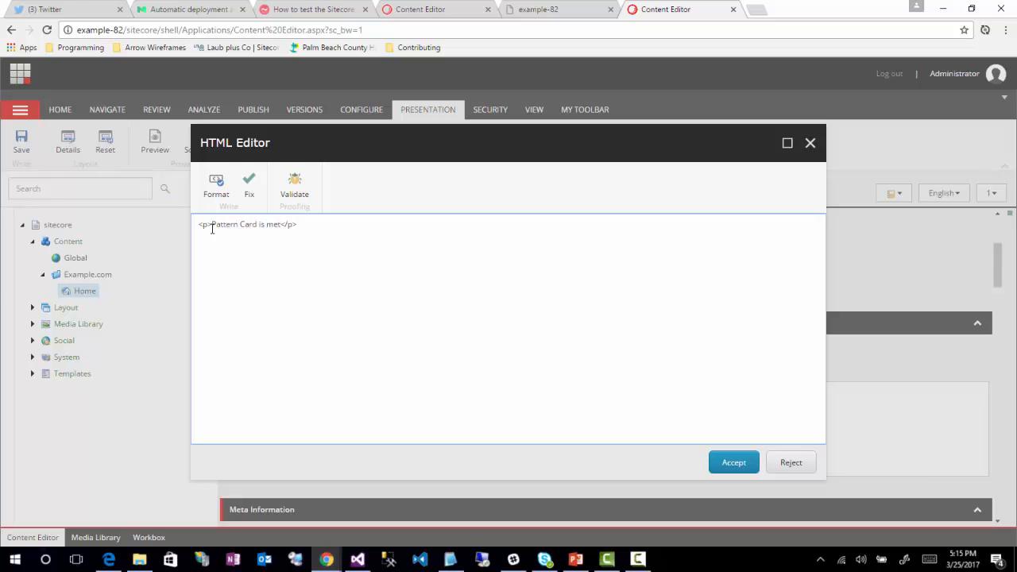
{"action": "type", "text": " (Article View"}
{"action": "left_click", "coordinate": [731, 464]}
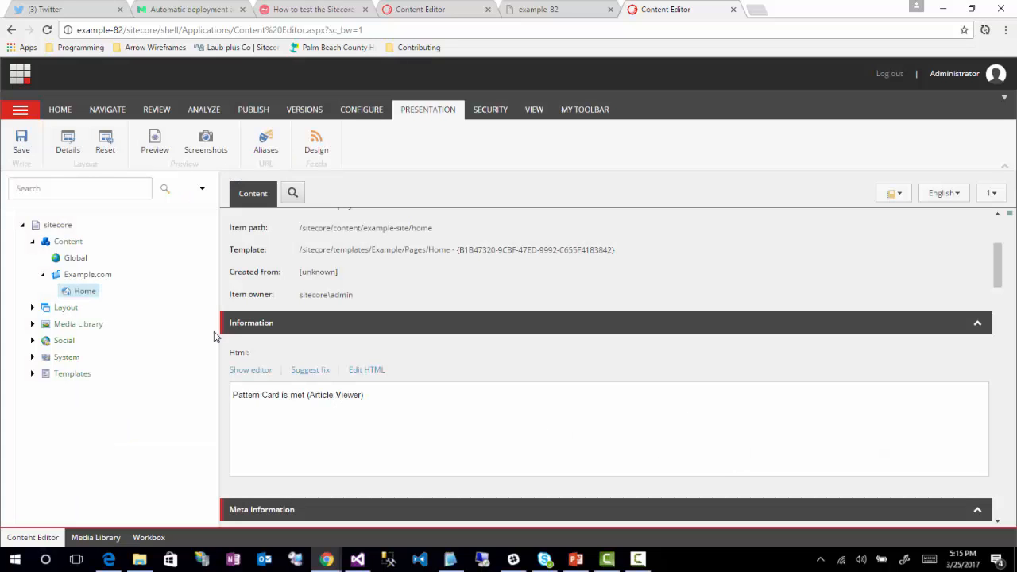
Step: Save the Home item and publish the whole site
{"action": "left_click", "coordinate": [19, 142]}
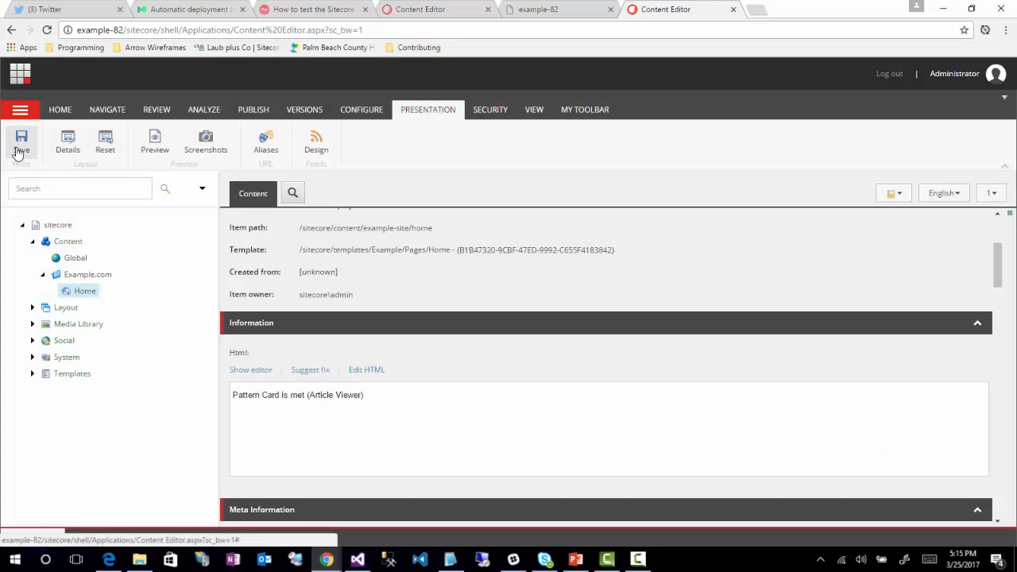
{"action": "left_click", "coordinate": [253, 110]}
{"action": "left_click", "coordinate": [125, 145]}
{"action": "left_click", "coordinate": [133, 169]}
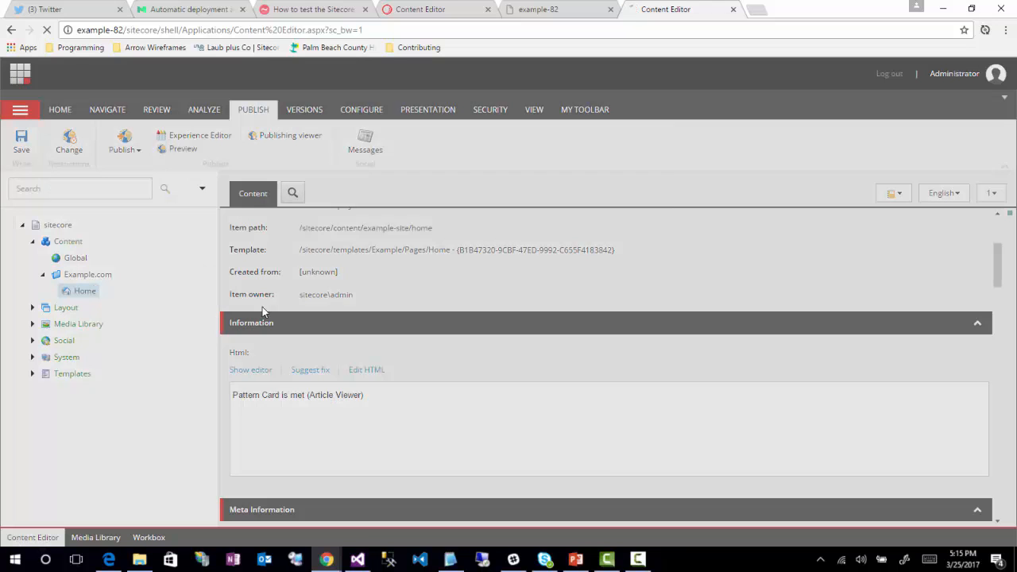
{"action": "left_click", "coordinate": [575, 479]}
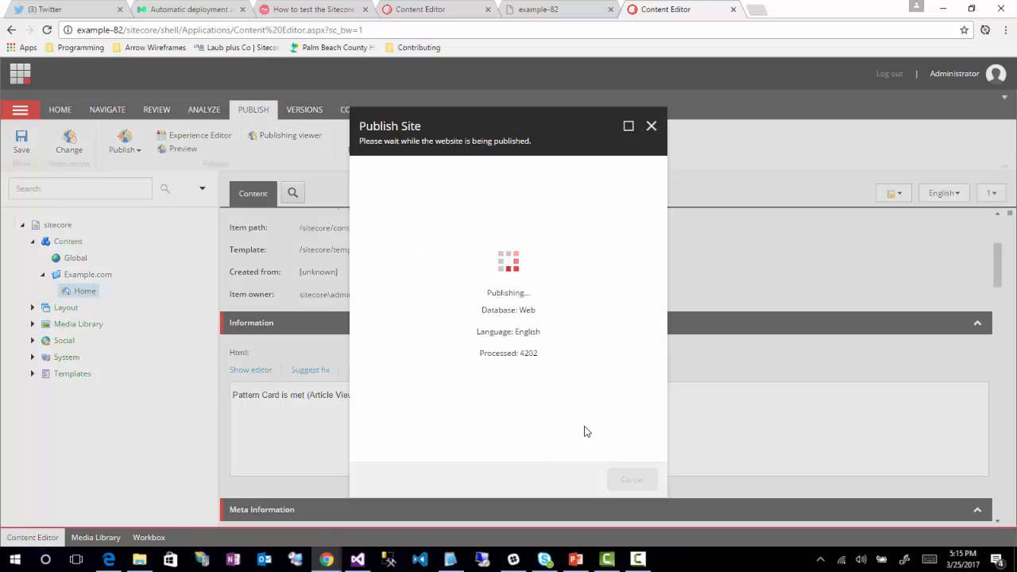
{"action": "left_click", "coordinate": [629, 480]}
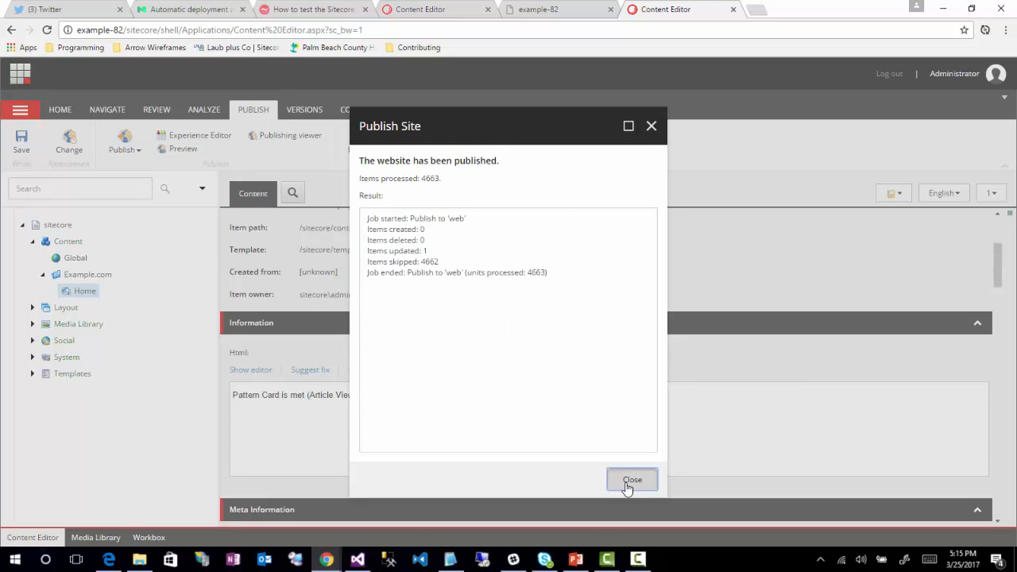
{"action": "right_click", "coordinate": [322, 564]}
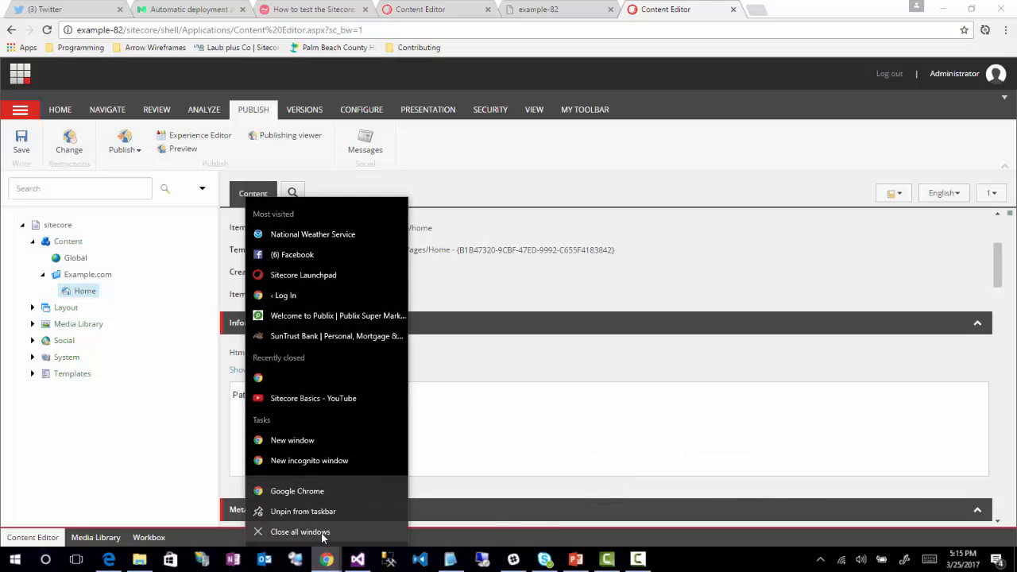
{"action": "left_click", "coordinate": [319, 461]}
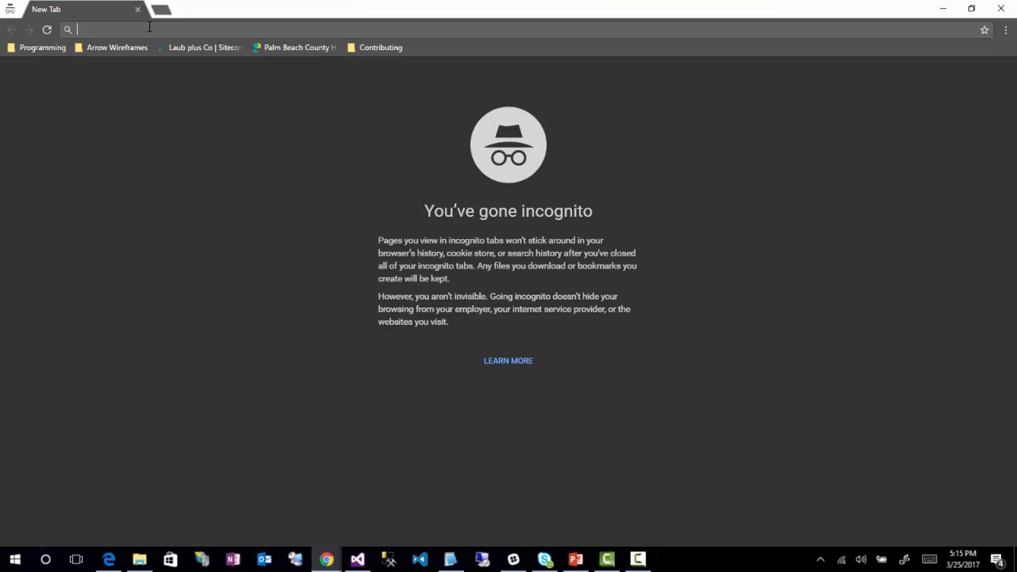
{"action": "type", "text": "http://ex"}
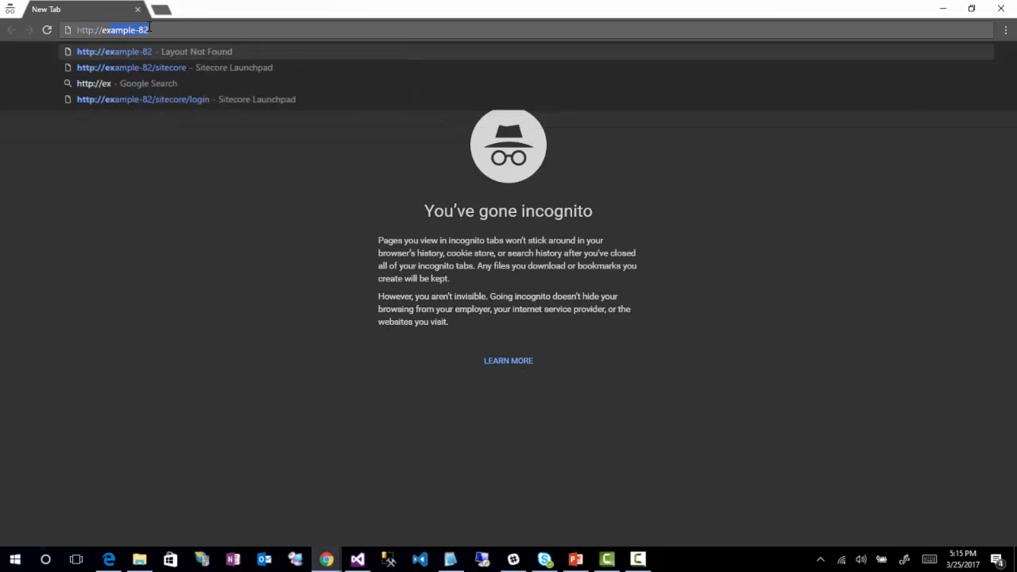
{"action": "type", "text": "ample-82/"}
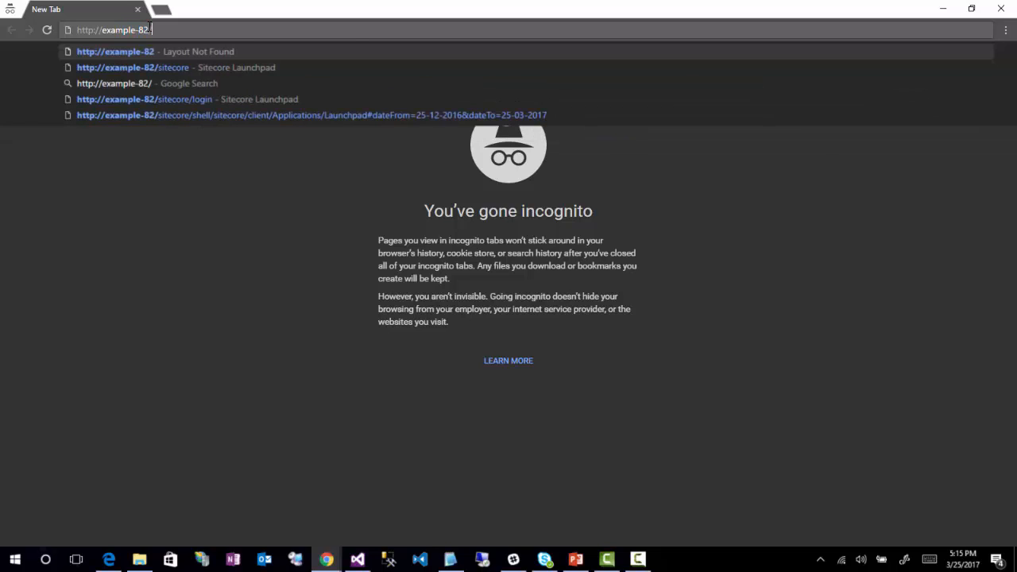
{"action": "key", "text": "Return"}
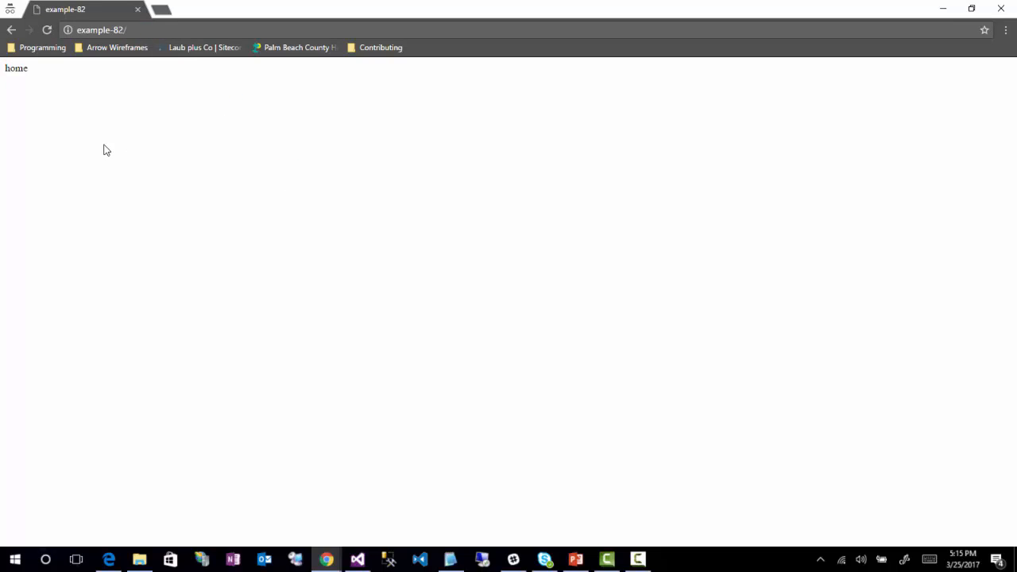
Step: Inspect the home page's source to check the rendered HtmlBlock output, then close the source tab
{"action": "right_click", "coordinate": [106, 150]}
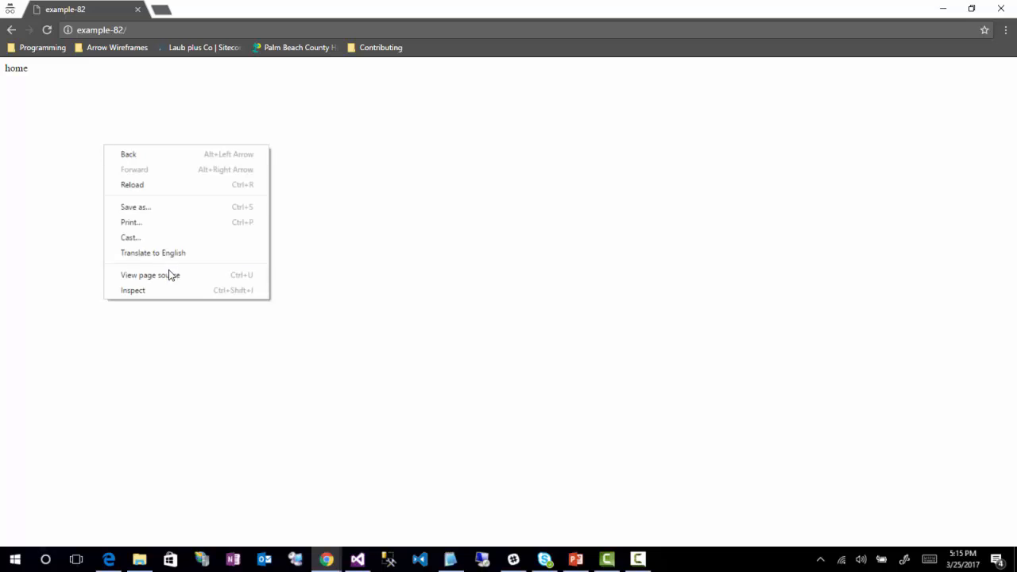
{"action": "left_click", "coordinate": [160, 274]}
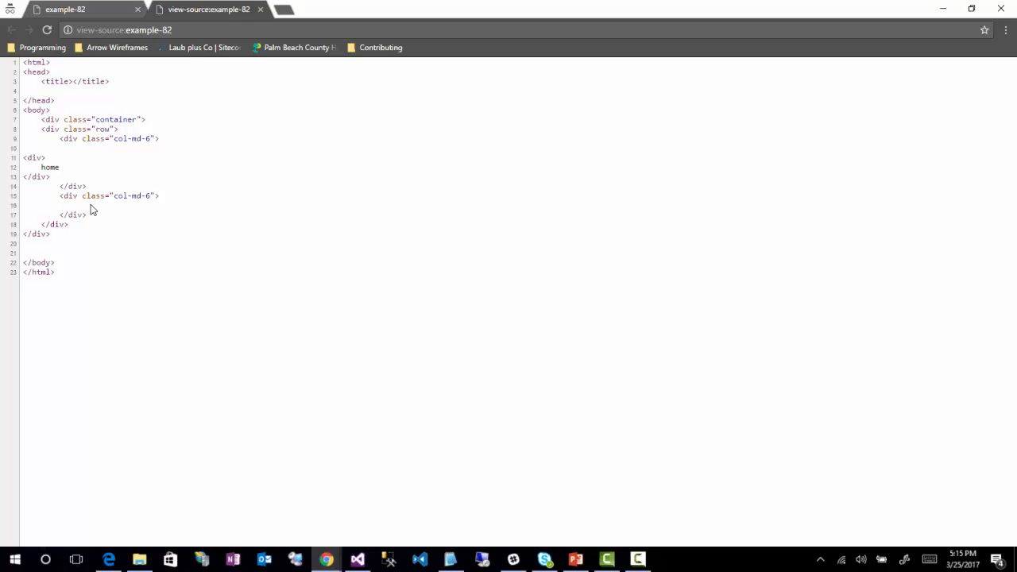
{"action": "left_click_drag", "start_coordinate": [51, 176], "coordinate": [26, 148]}
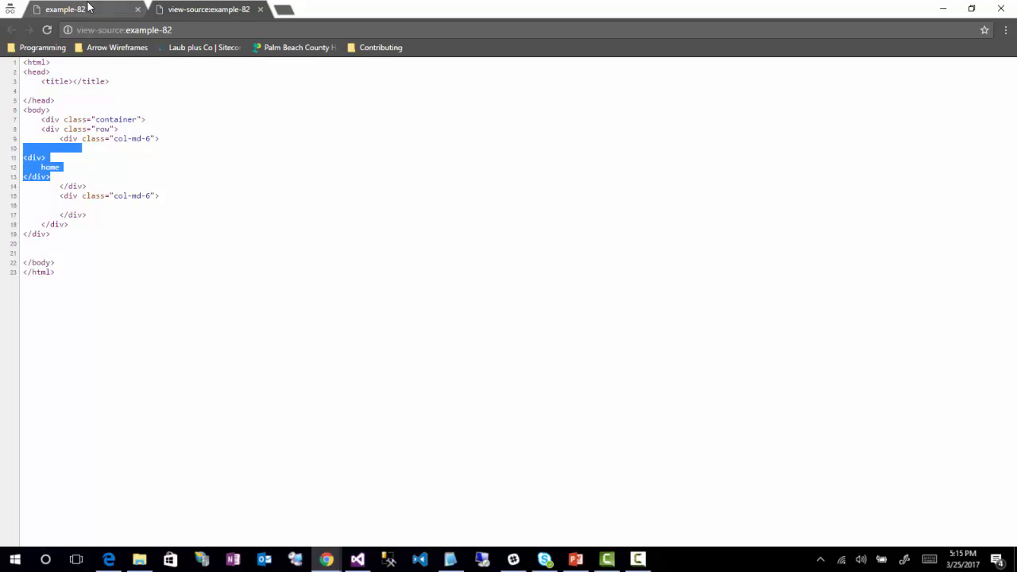
{"action": "left_click", "coordinate": [260, 10]}
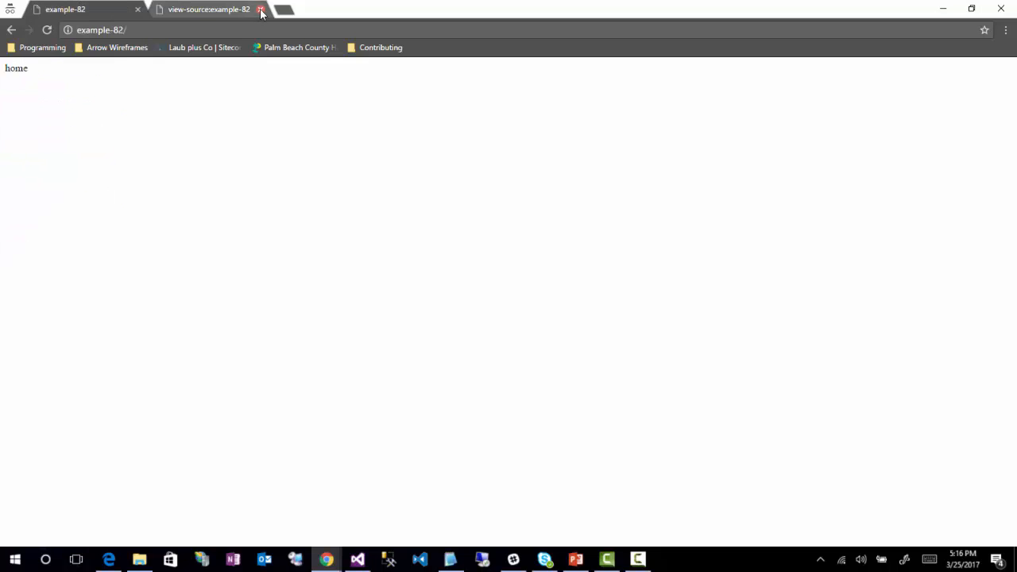